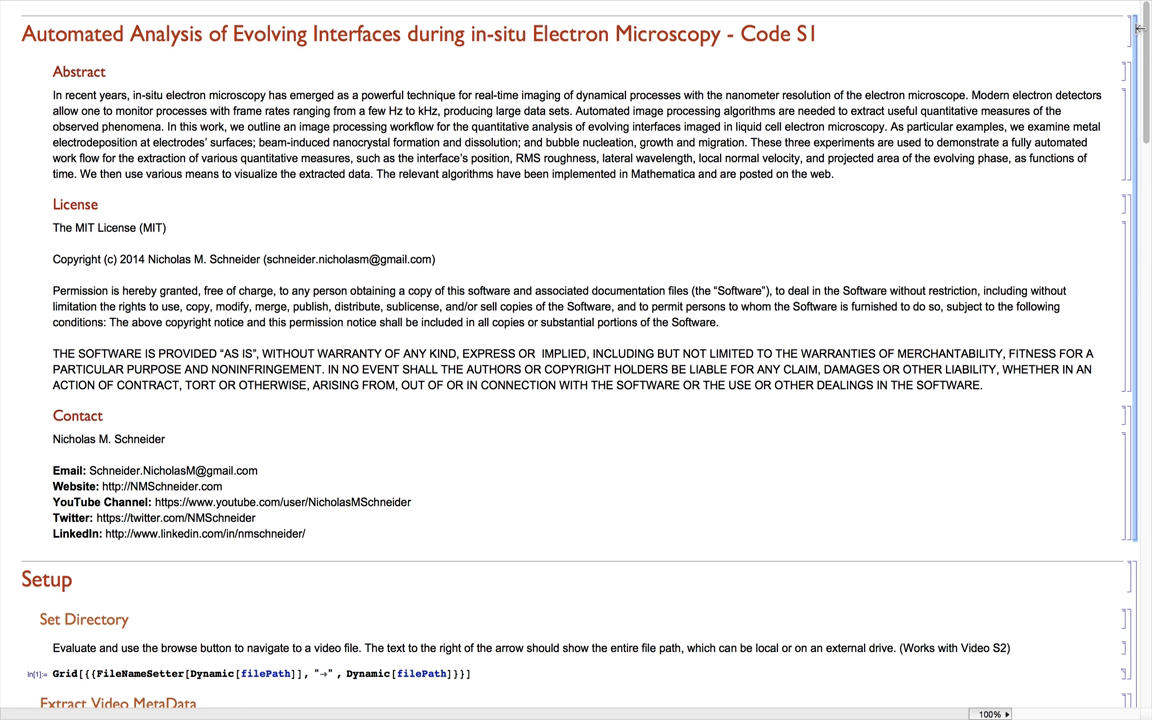
Collapse the Abstract, License and Contact group beneath the notebook title
{"action": "double_click", "coordinate": [1140, 116]}
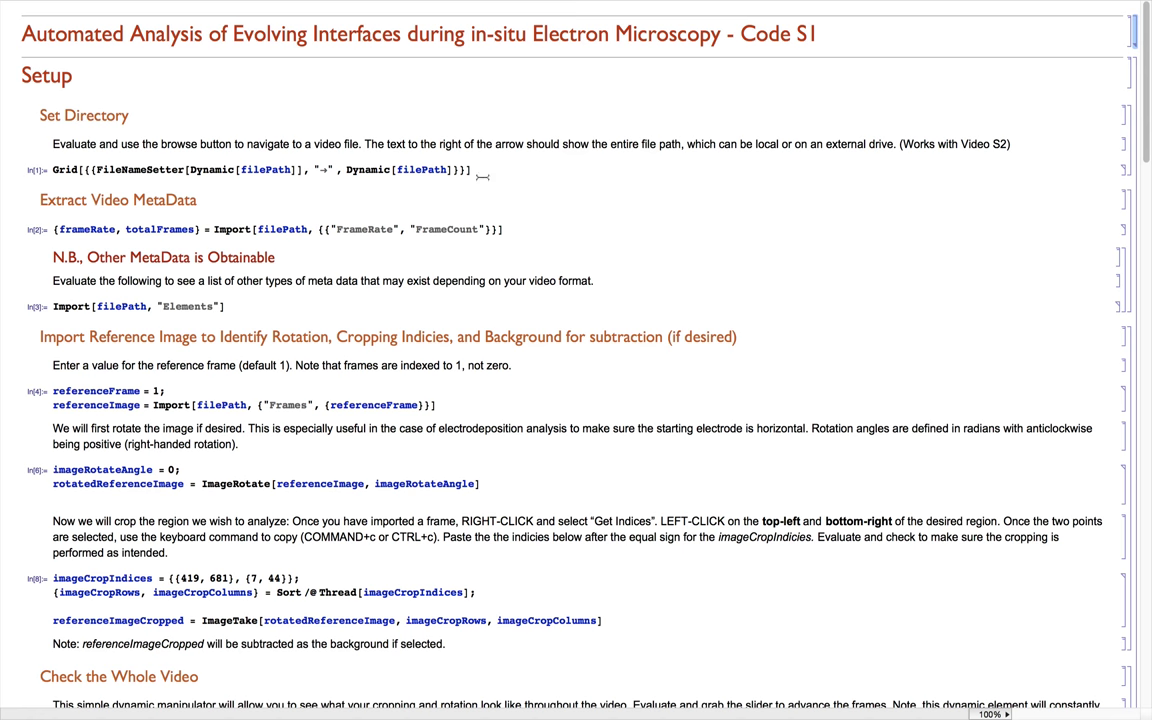
Run the Set Directory cell and choose VideoS2.avi on the Desktop as filePath
{"action": "left_click", "coordinate": [480, 168]}
{"action": "key", "text": "shift+Return"}
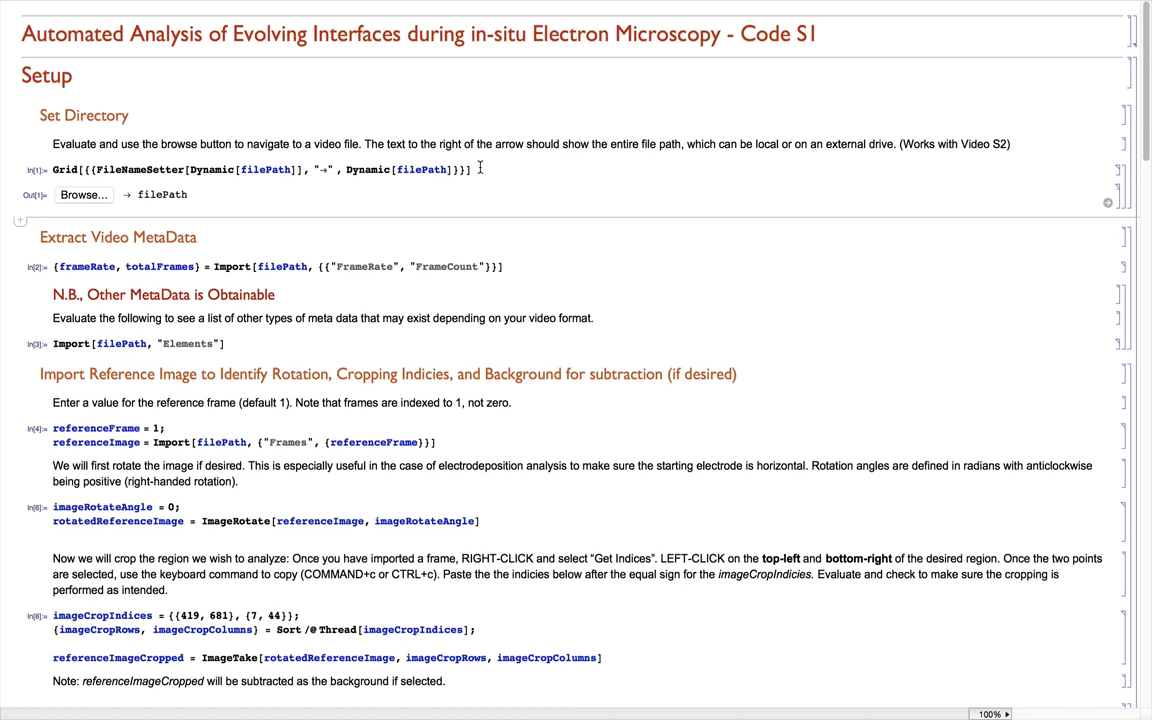
{"action": "left_click", "coordinate": [84, 196]}
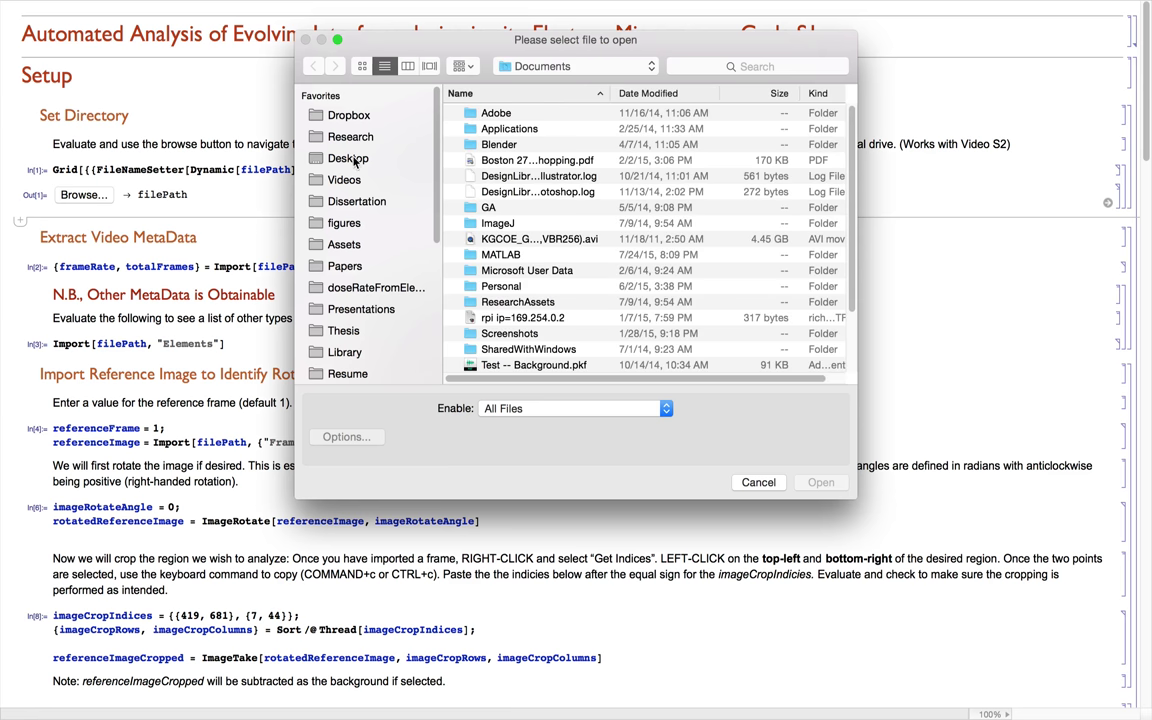
{"action": "left_click", "coordinate": [352, 159]}
{"action": "double_click", "coordinate": [500, 189]}
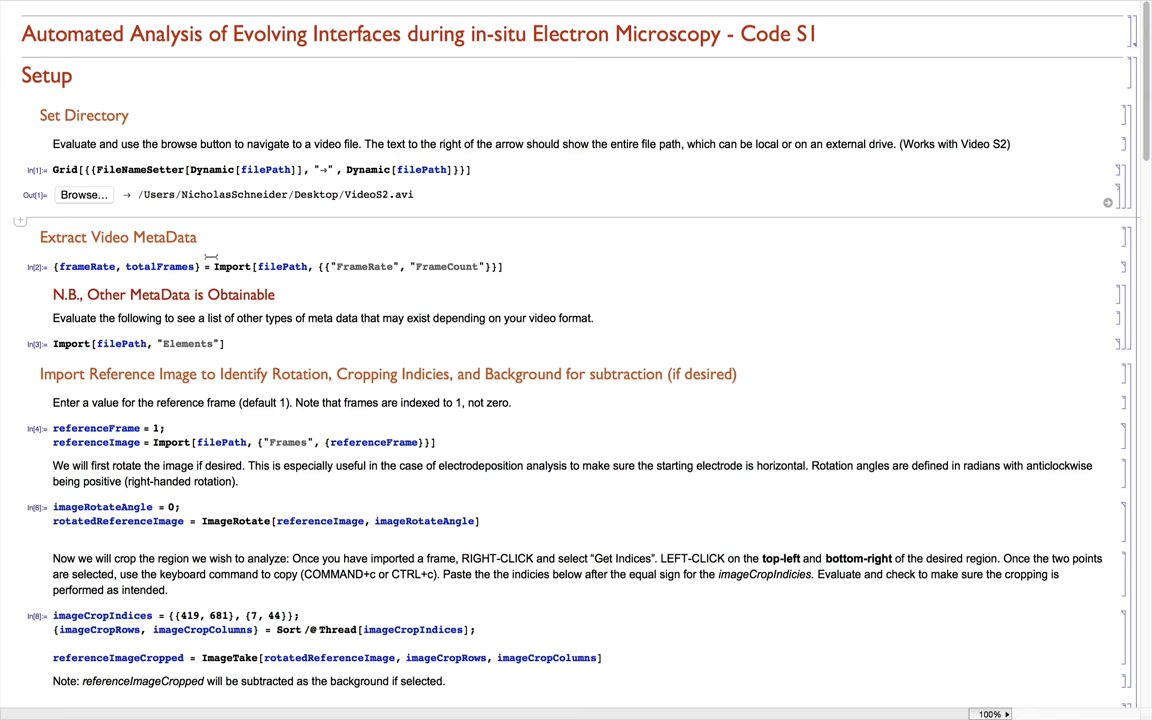
Evaluate the metadata import to read frame rate 5. and 85 frames
{"action": "left_click", "coordinate": [528, 262]}
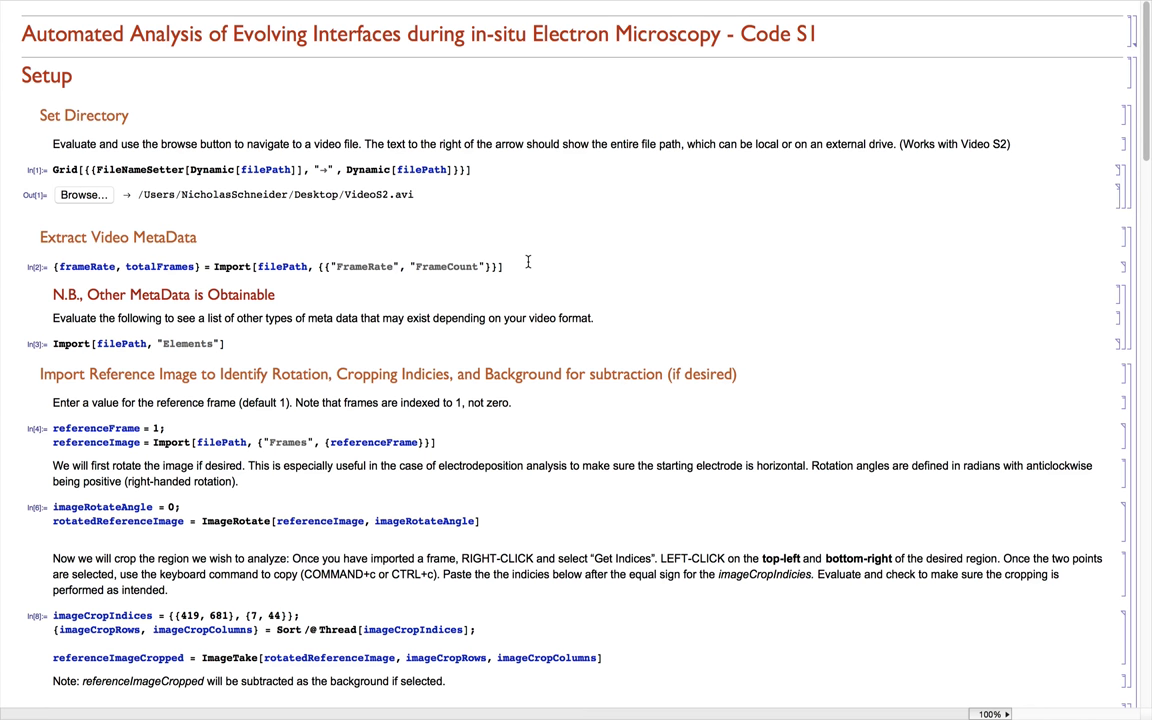
{"action": "key", "text": "shift+Return"}
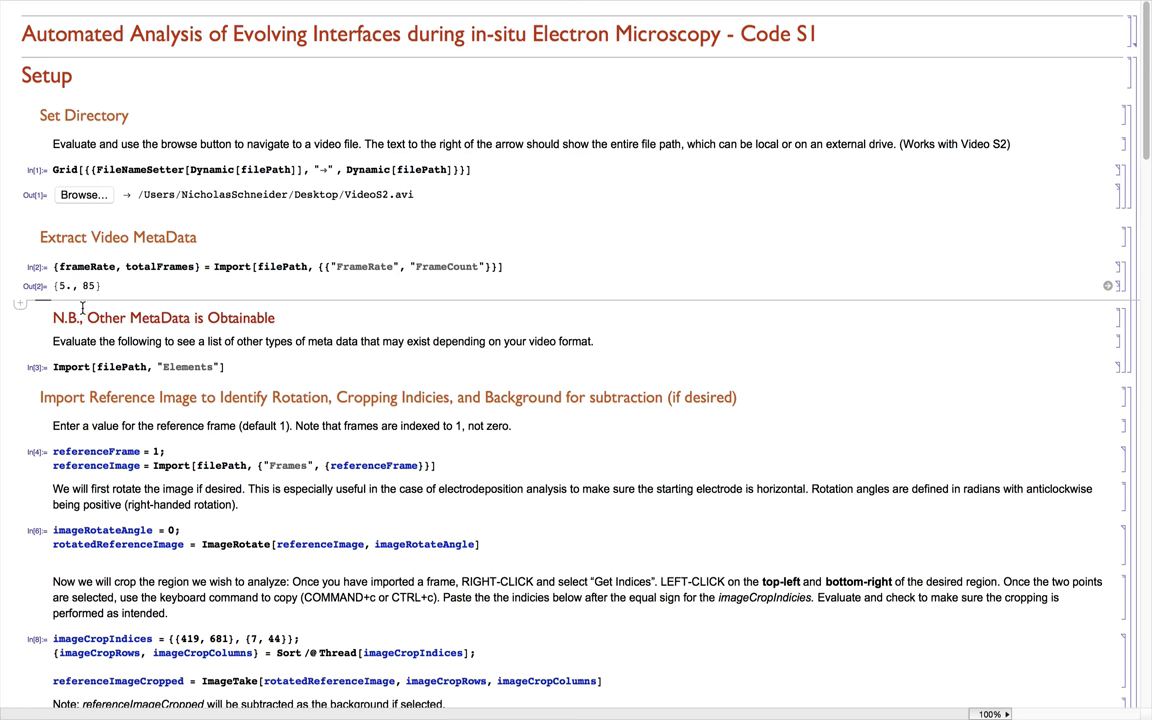
{"action": "scroll", "coordinate": [82, 307], "scroll_direction": "down", "scroll_amount": 3}
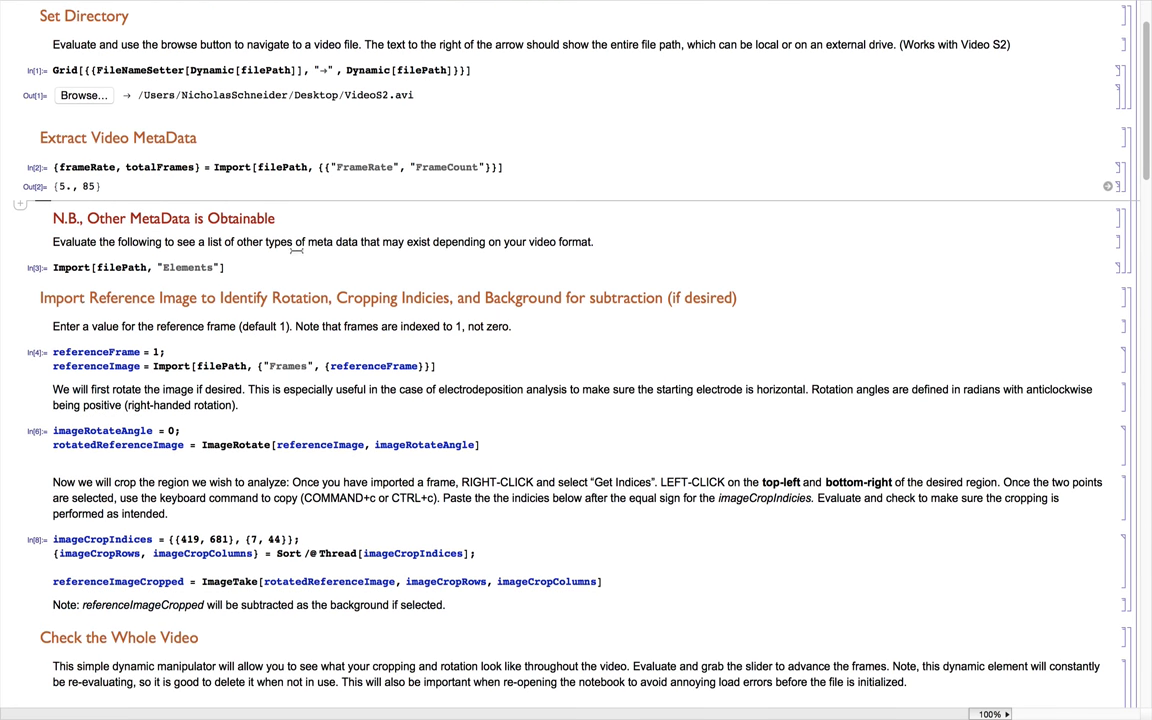
List the video's importable metadata elements with the second Import cell
{"action": "left_click", "coordinate": [260, 266]}
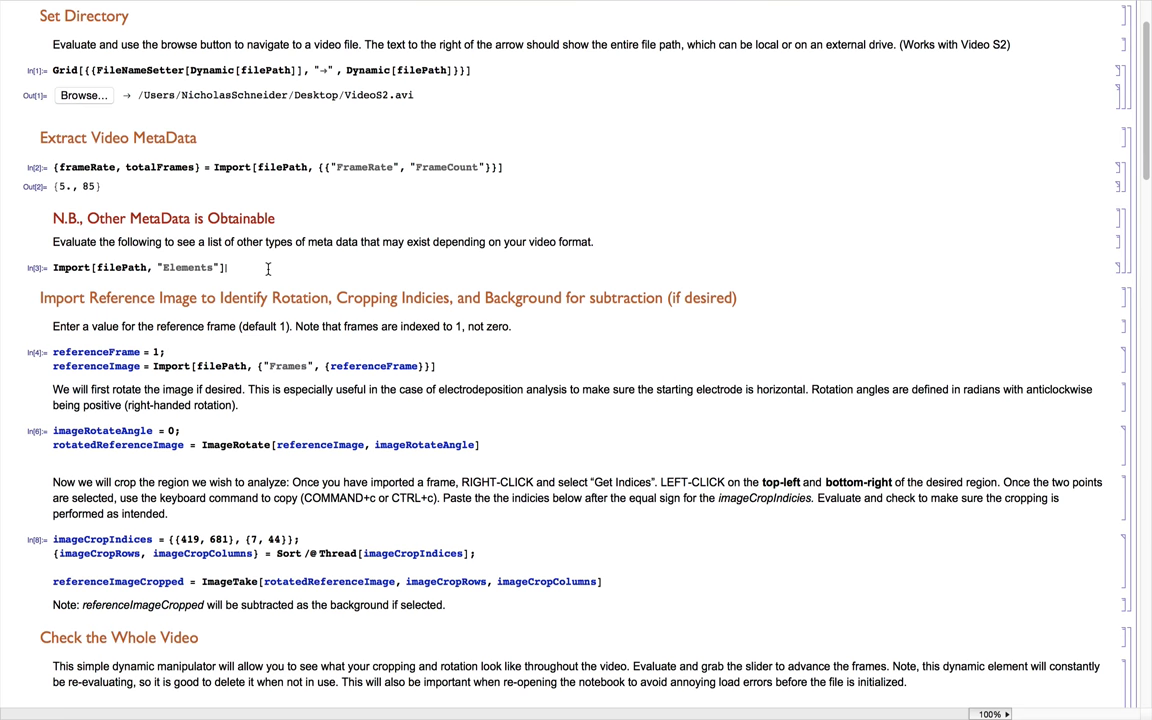
{"action": "key", "text": "shift+Return"}
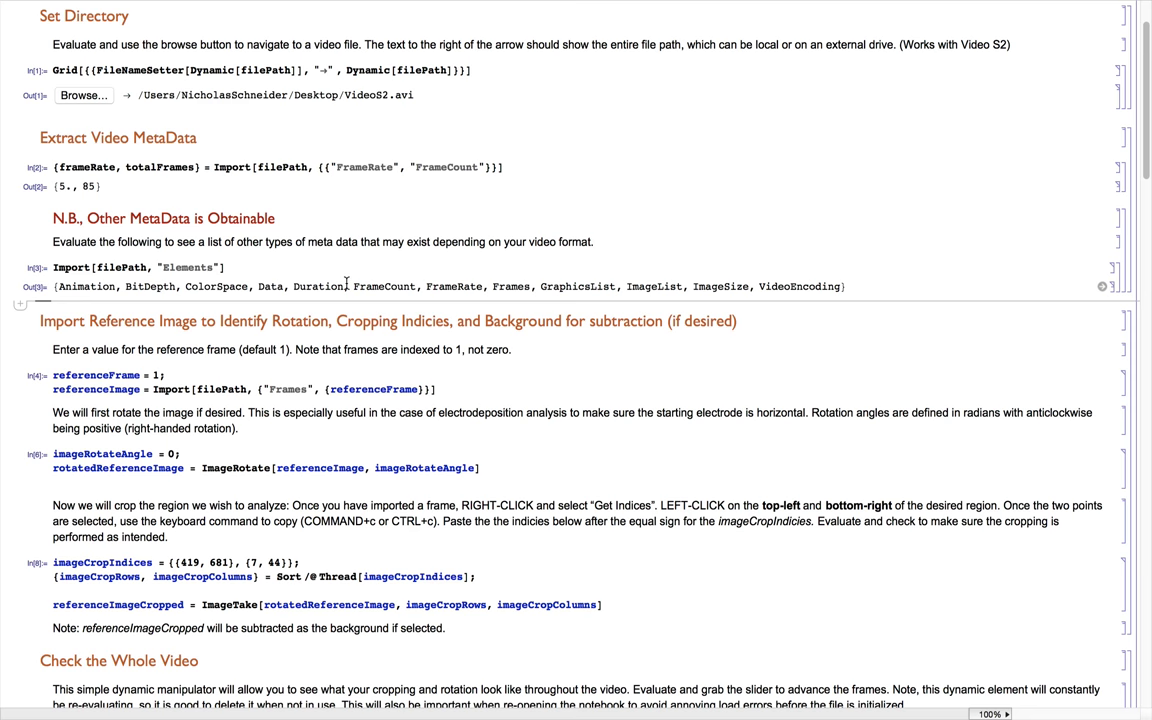
{"action": "scroll", "coordinate": [346, 284], "scroll_direction": "down", "scroll_amount": 5}
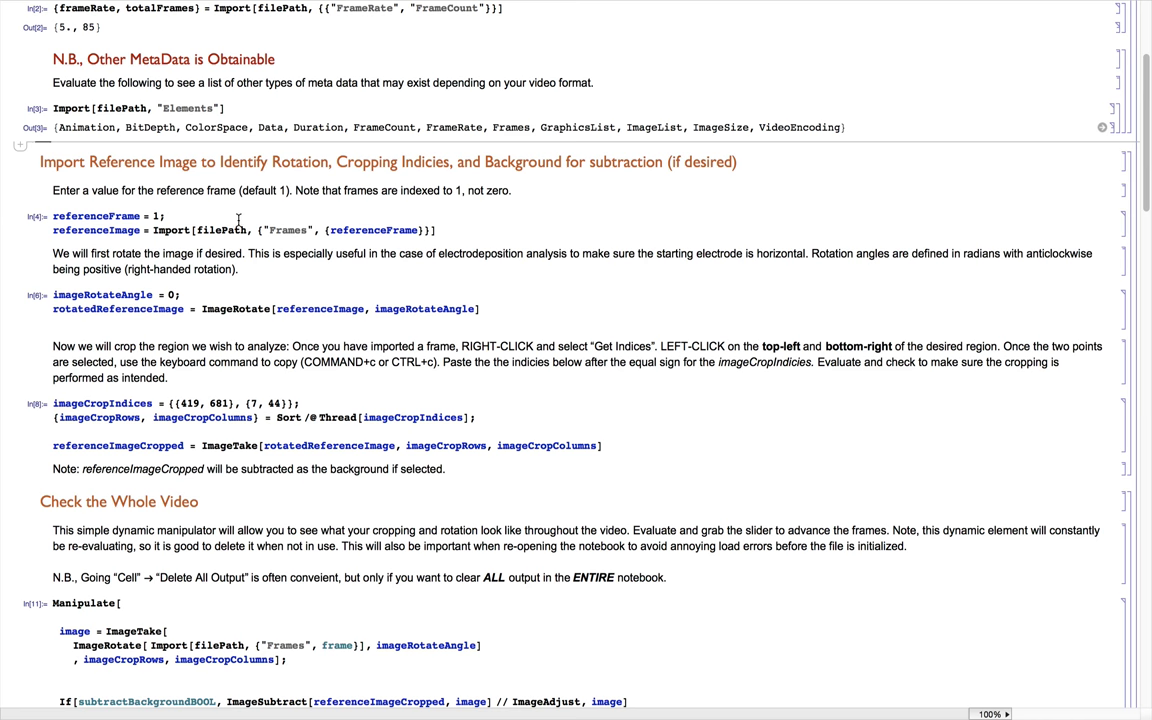
Import frame 1 of the video as referenceFrame
{"action": "scroll", "coordinate": [238, 219], "scroll_direction": "down", "scroll_amount": 1}
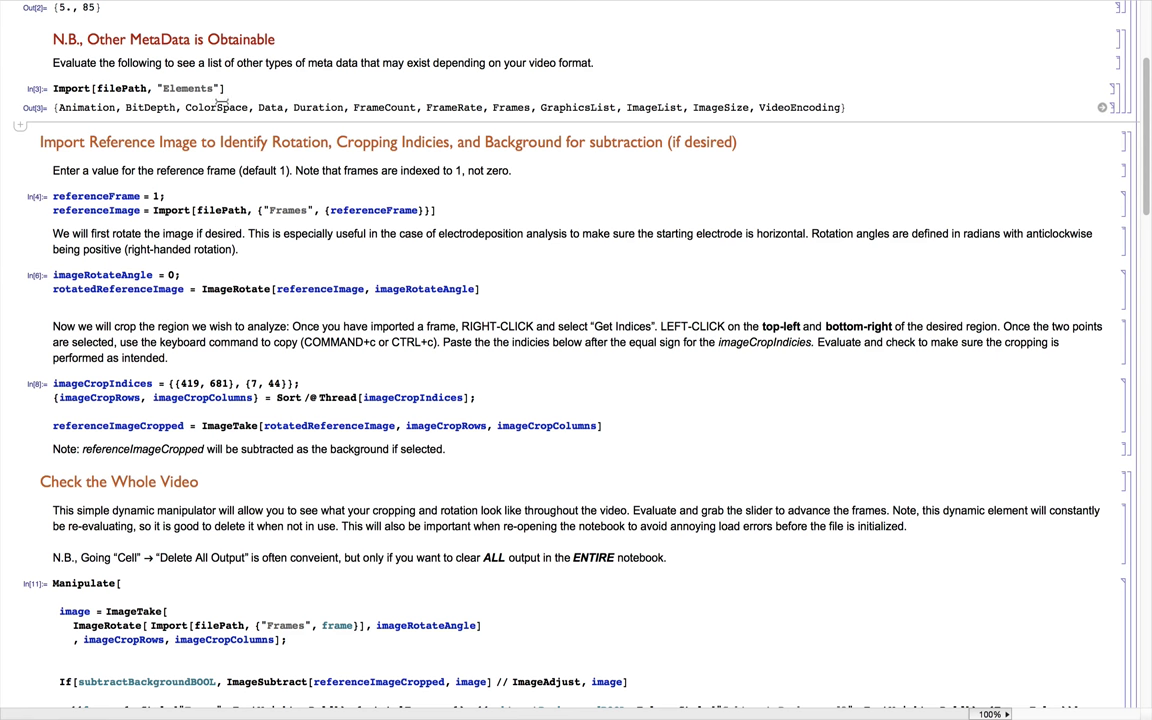
{"action": "left_click", "coordinate": [222, 196]}
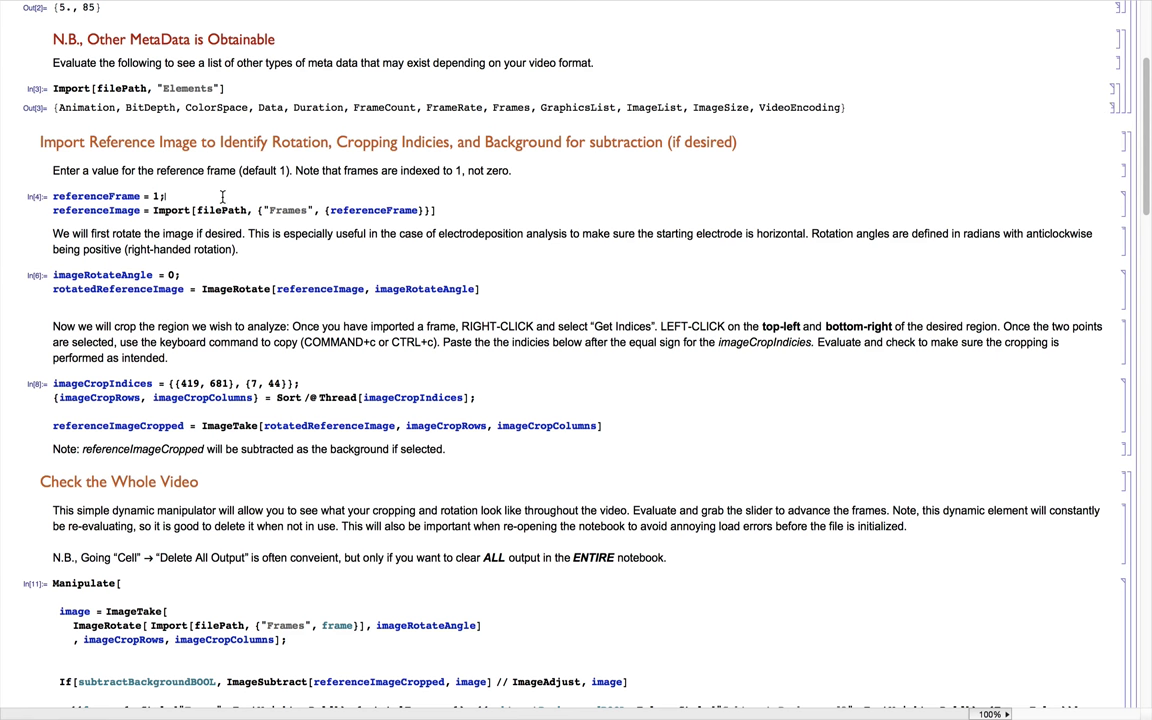
{"action": "key", "text": "shift+Return"}
{"action": "scroll", "coordinate": [190, 252], "scroll_direction": "down", "scroll_amount": 3}
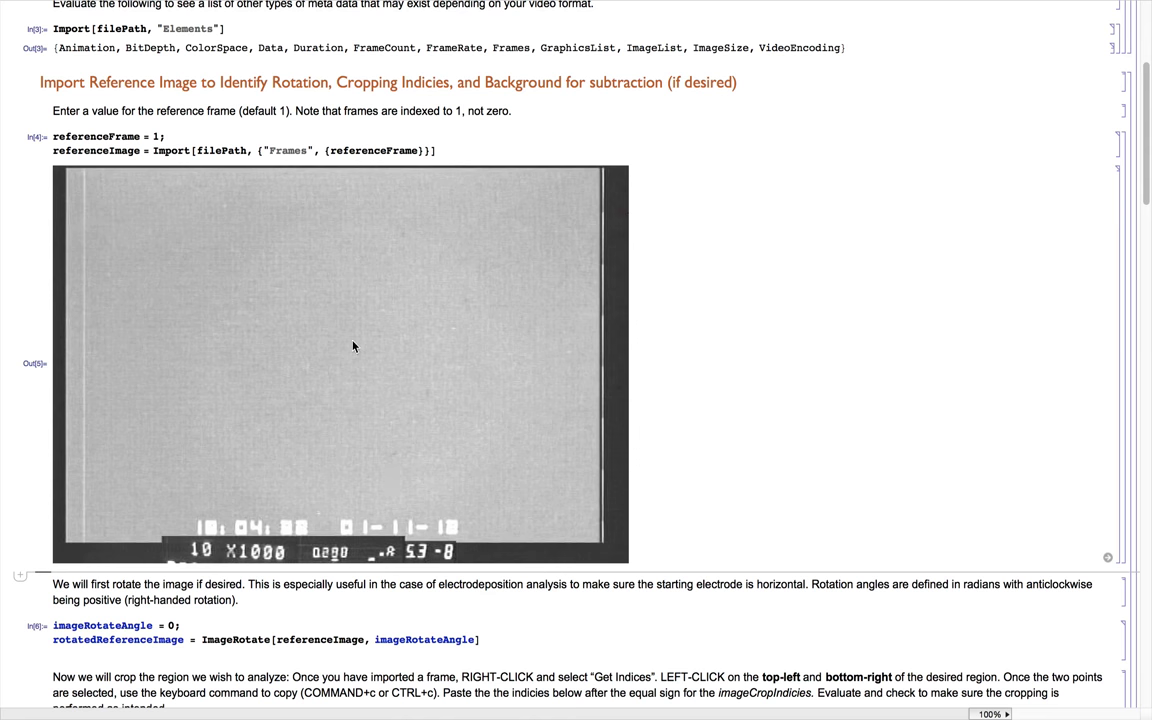
Evaluate the imageRotateAngle cell to show the reference frame rotated by 0
{"action": "scroll", "coordinate": [450, 224], "scroll_direction": "down", "scroll_amount": 5}
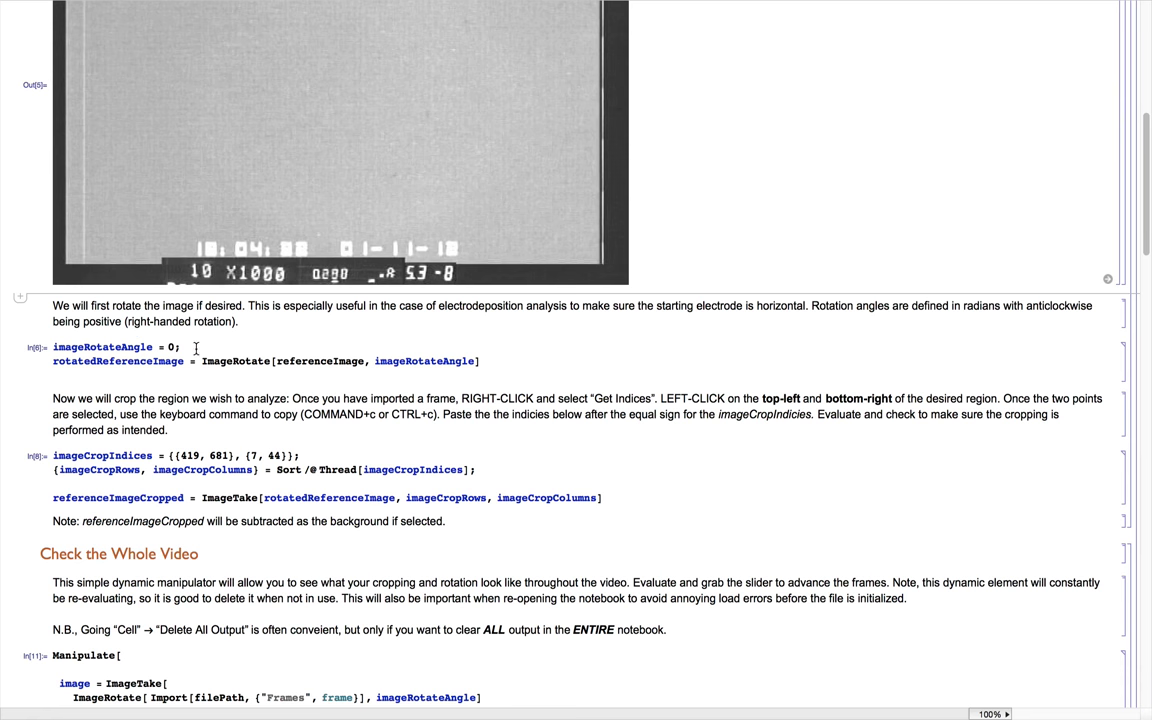
{"action": "left_click", "coordinate": [190, 348]}
{"action": "key", "text": "shift+Return"}
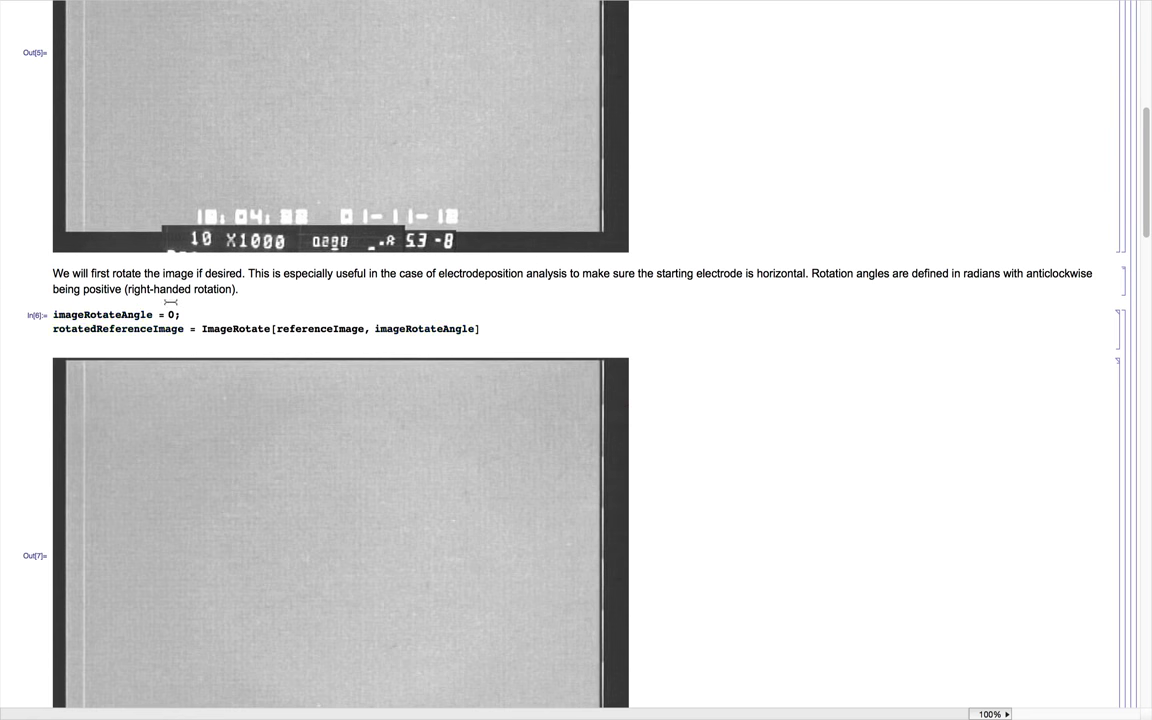
{"action": "scroll", "coordinate": [185, 297], "scroll_direction": "down", "scroll_amount": 1}
{"action": "scroll", "coordinate": [146, 290], "scroll_direction": "down", "scroll_amount": 5}
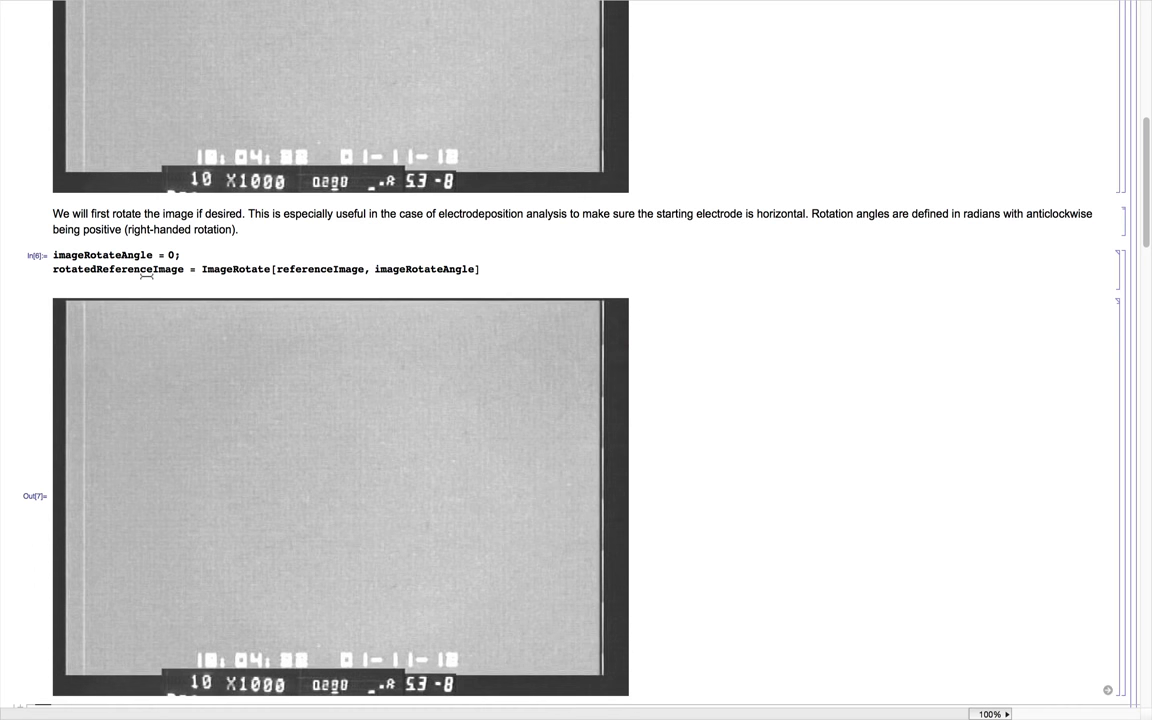
{"action": "scroll", "coordinate": [146, 275], "scroll_direction": "down", "scroll_amount": 3}
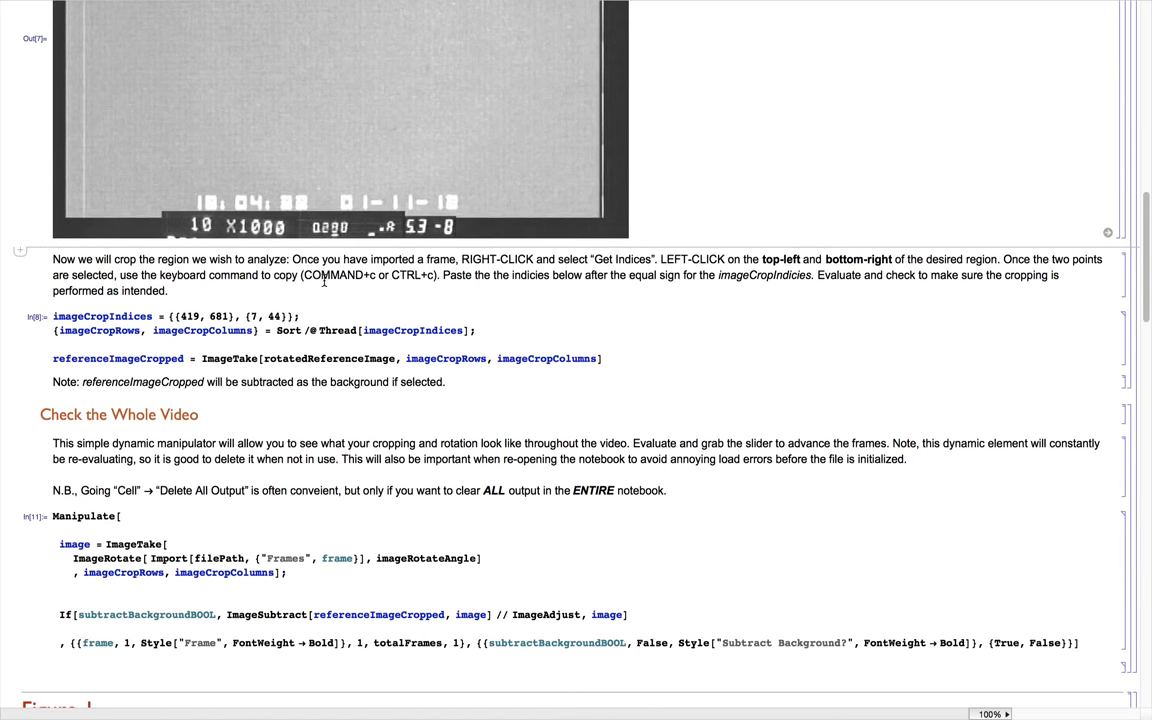
{"action": "scroll", "coordinate": [391, 265], "scroll_direction": "up", "scroll_amount": 3}
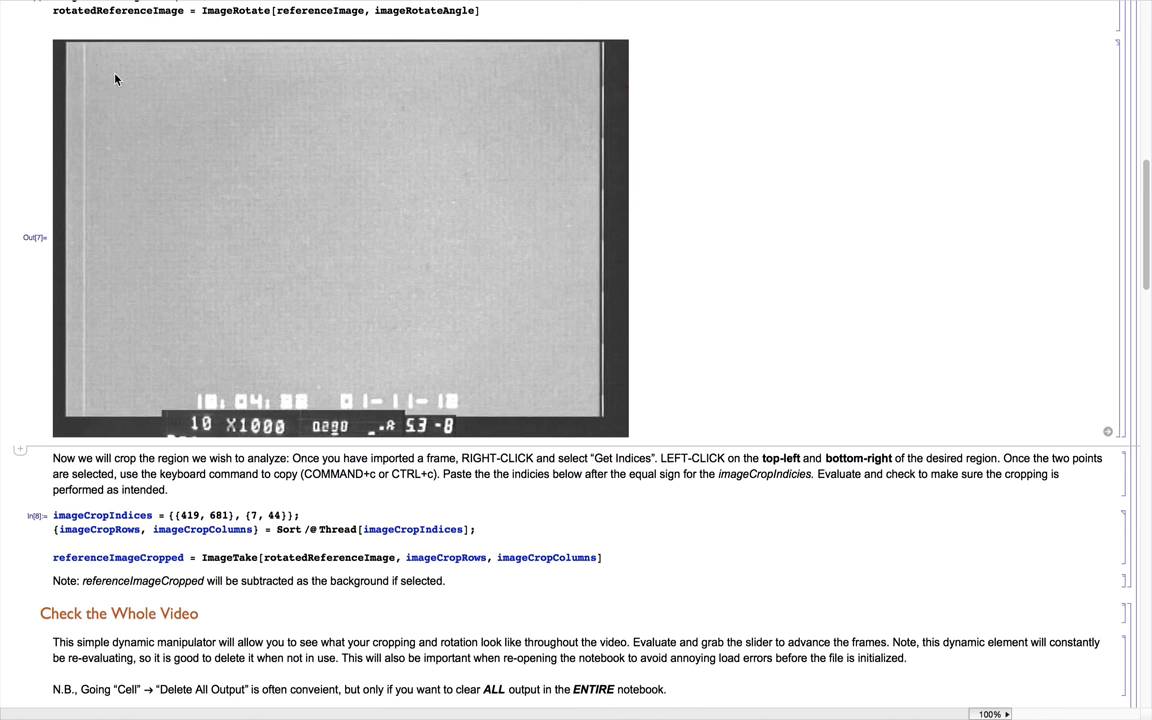
Read the crop corners with Get Indices and paste them into imageCropIndices
{"action": "double_click", "coordinate": [210, 558]}
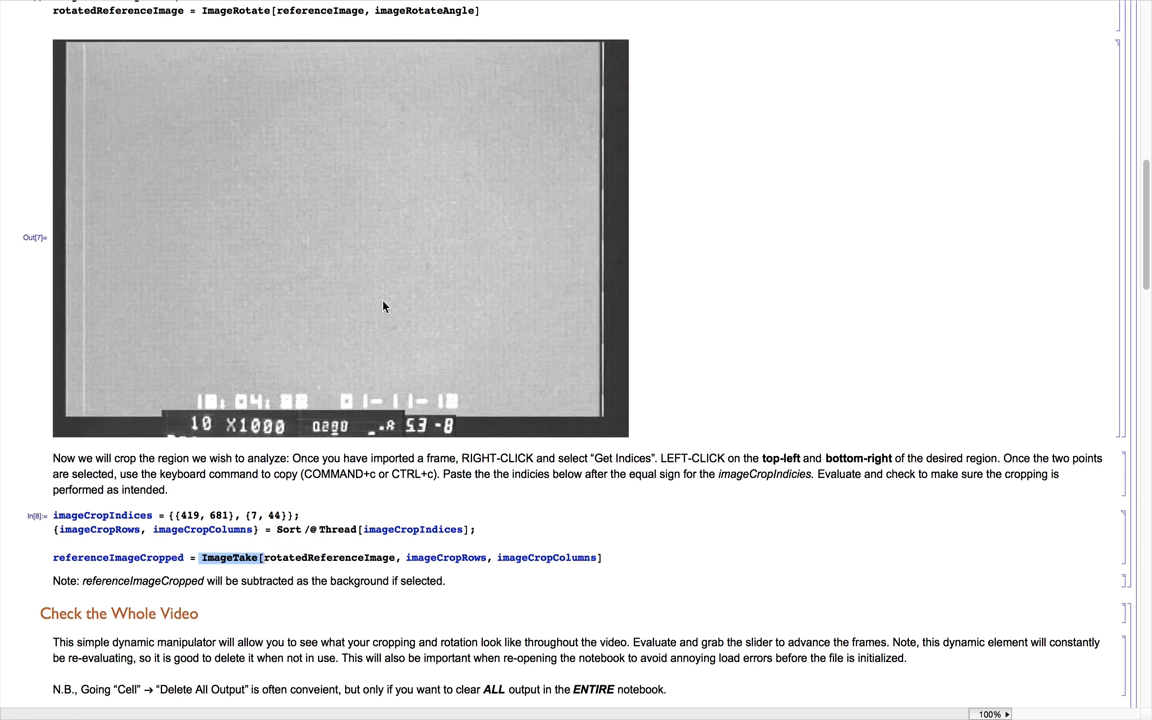
{"action": "right_click", "coordinate": [92, 51]}
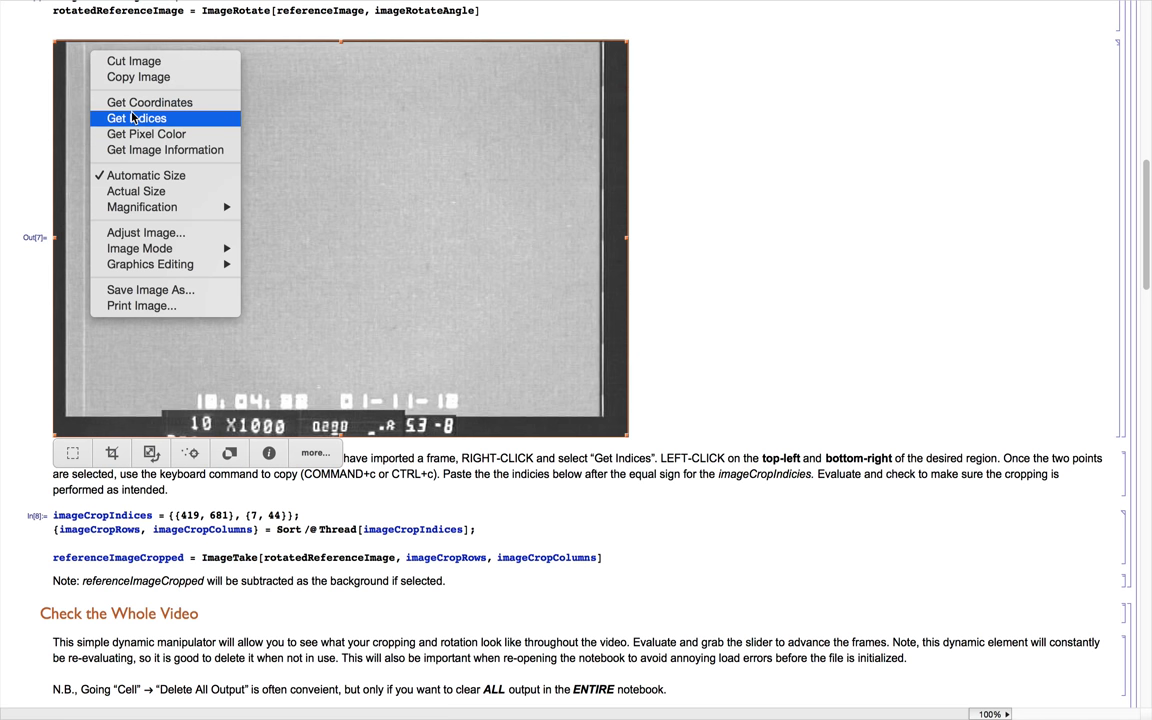
{"action": "left_click", "coordinate": [133, 119]}
{"action": "left_click", "coordinate": [89, 47]}
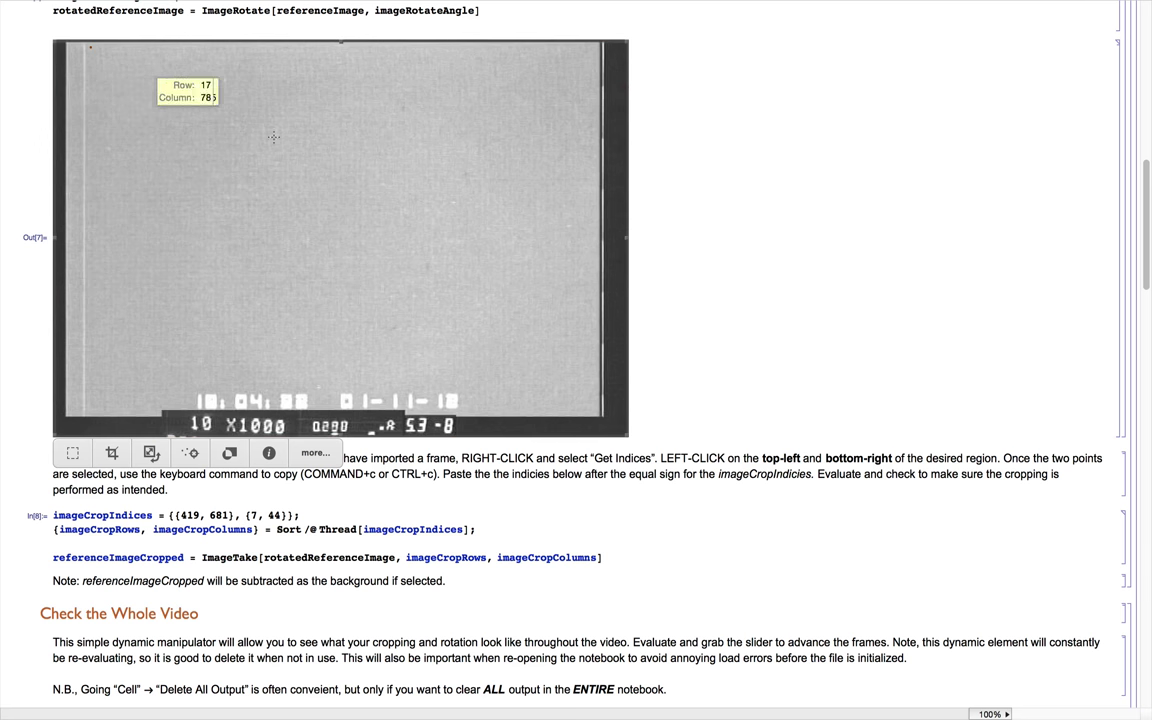
{"action": "left_click", "coordinate": [589, 379]}
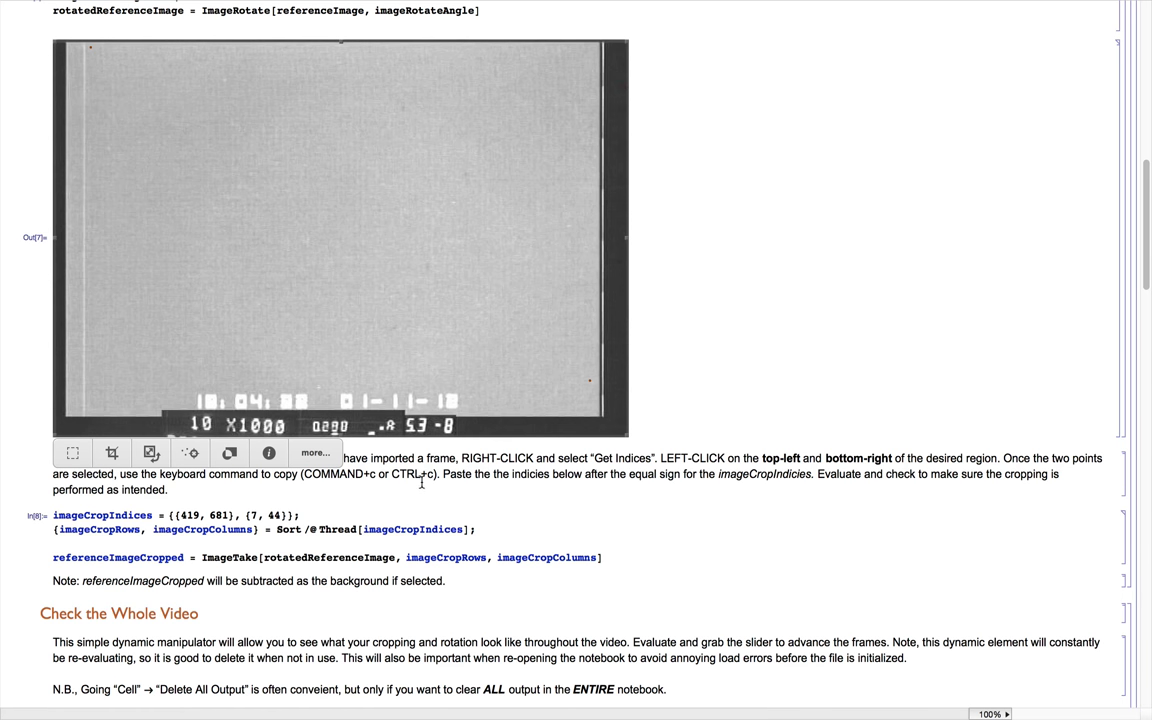
{"action": "left_click", "coordinate": [360, 514]}
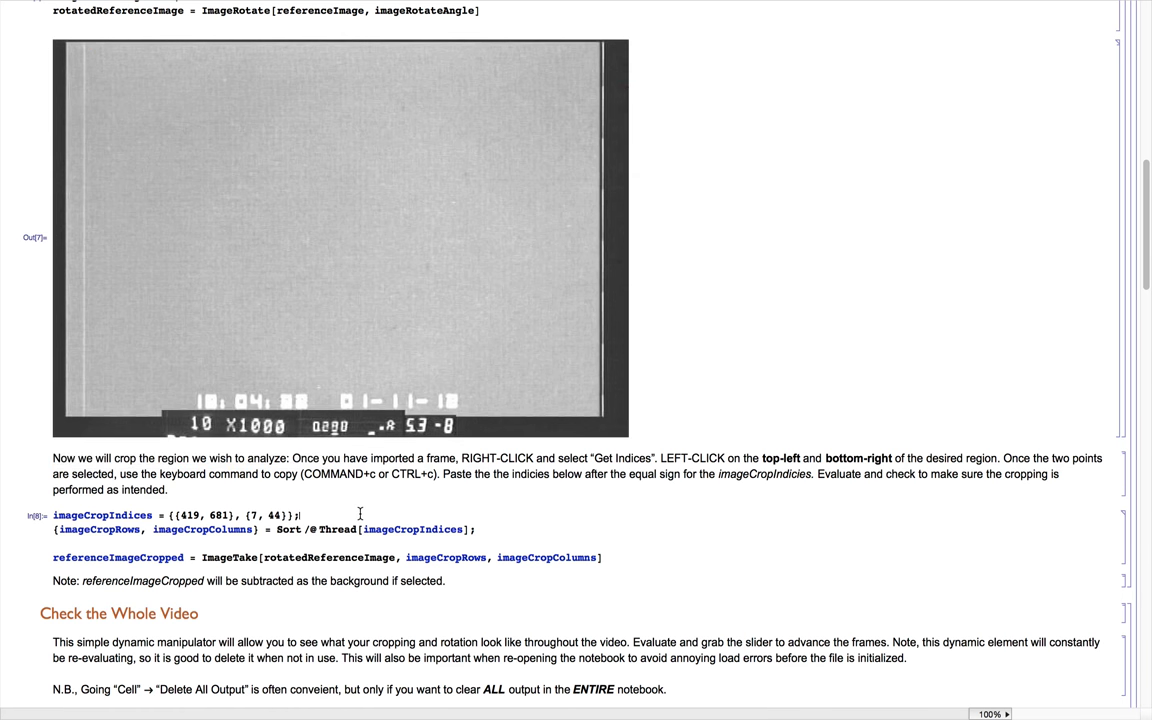
{"action": "type", "text": "{{9, 47}, {411, 671}}"}
{"action": "left_click_drag", "start_coordinate": [299, 515], "coordinate": [449, 512]}
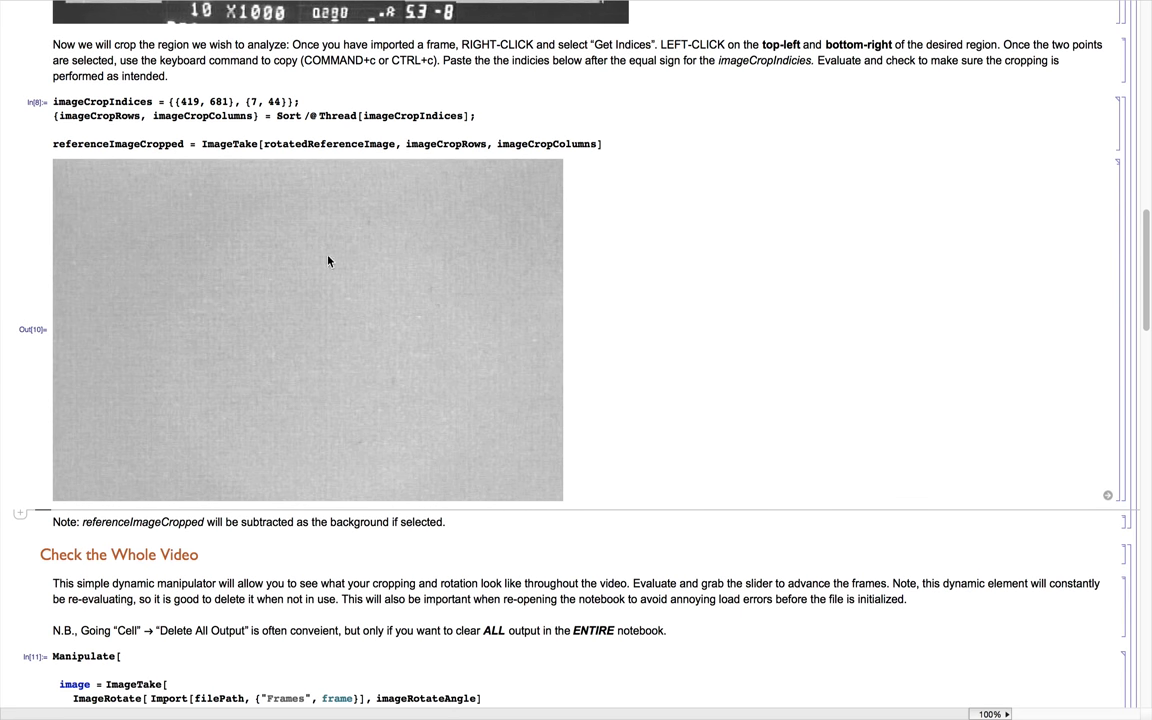
Run the Check the Whole Video Manipulate to get a Frame slider viewer
{"action": "scroll", "coordinate": [328, 261], "scroll_direction": "up", "scroll_amount": 1}
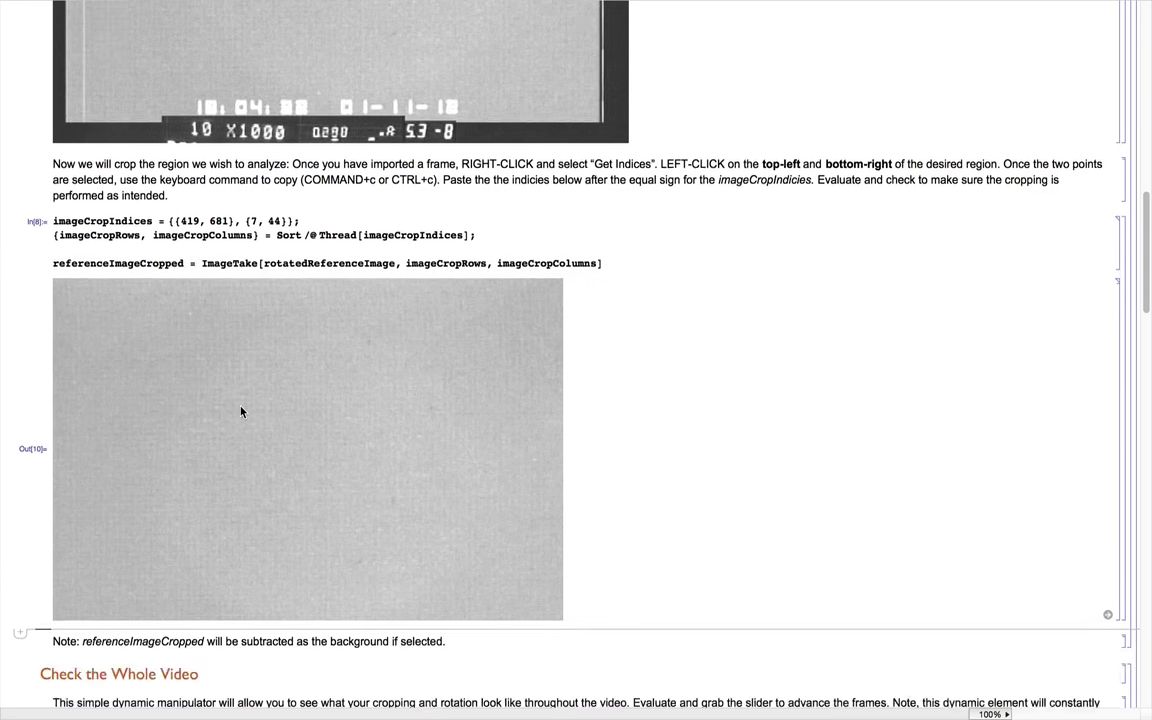
{"action": "scroll", "coordinate": [242, 411], "scroll_direction": "down", "scroll_amount": 1}
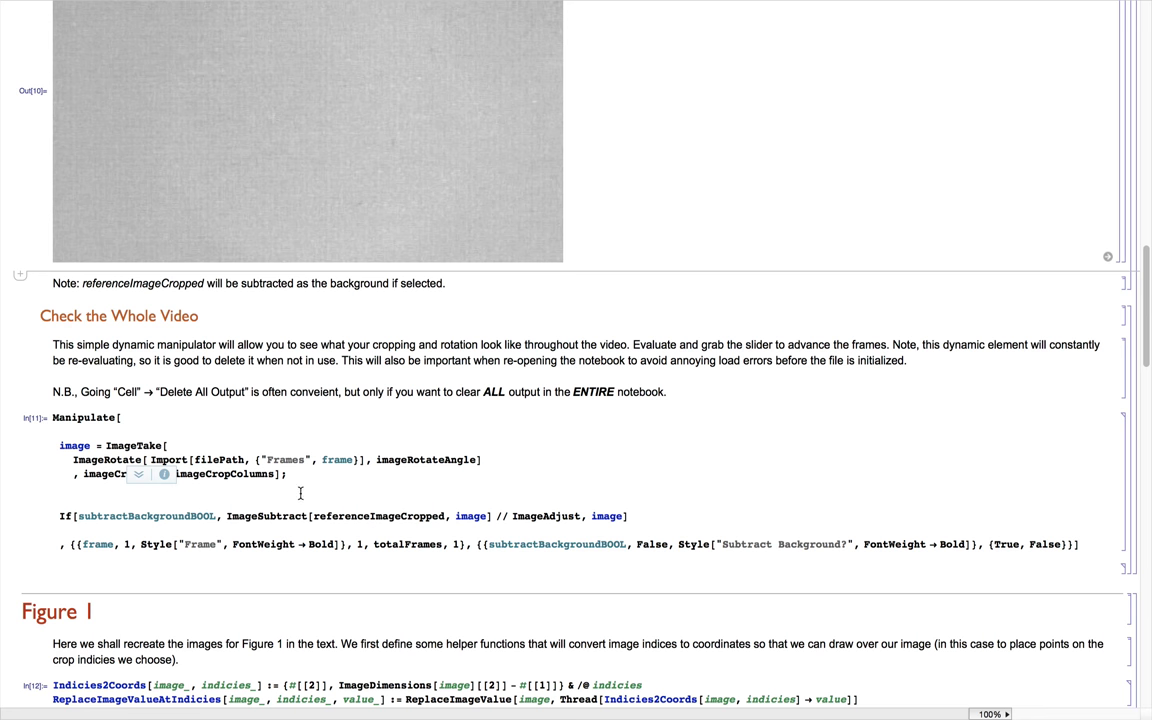
{"action": "left_click", "coordinate": [275, 436]}
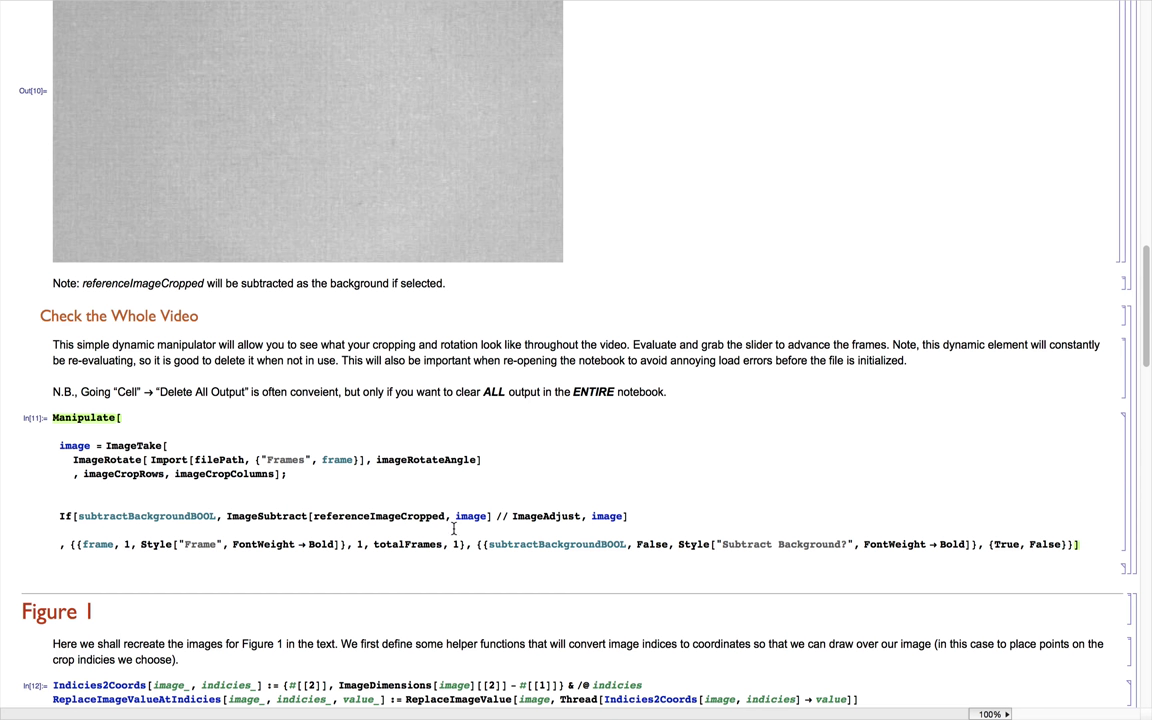
{"action": "key", "text": "shift+Return"}
Expand the viewer's stepping controls and advance the video to frame 49
{"action": "scroll", "coordinate": [470, 540], "scroll_direction": "down", "scroll_amount": 10}
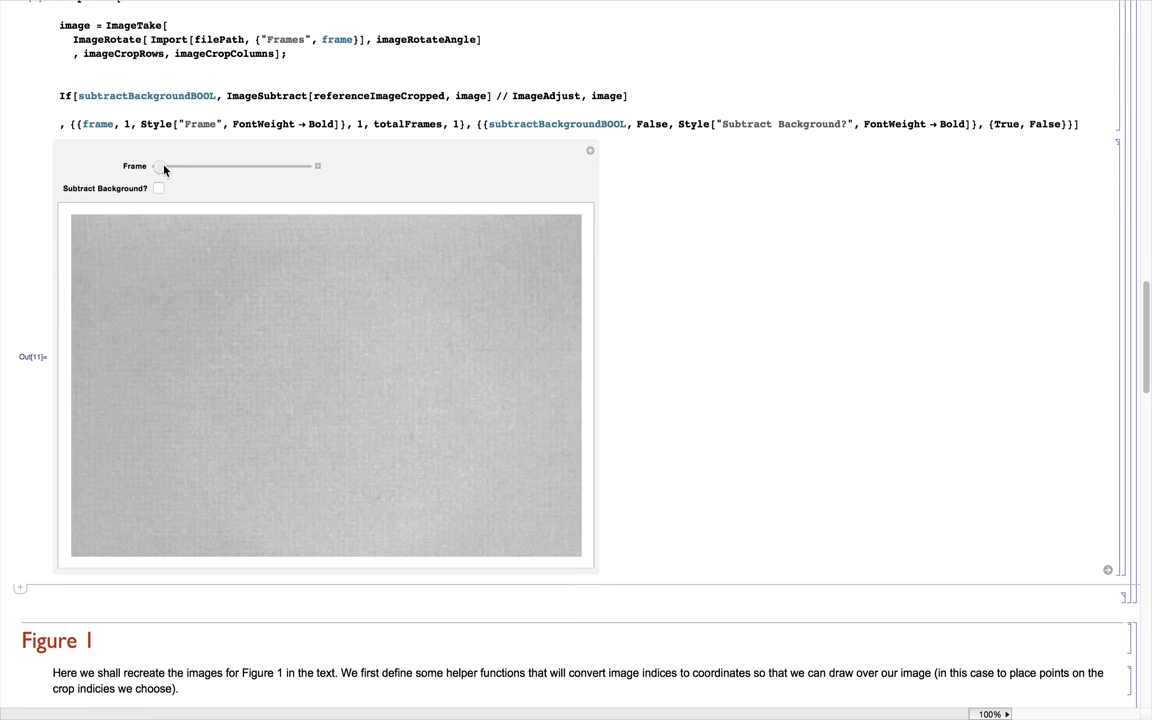
{"action": "left_click_drag", "start_coordinate": [165, 170], "coordinate": [205, 170]}
{"action": "left_click", "coordinate": [318, 166]}
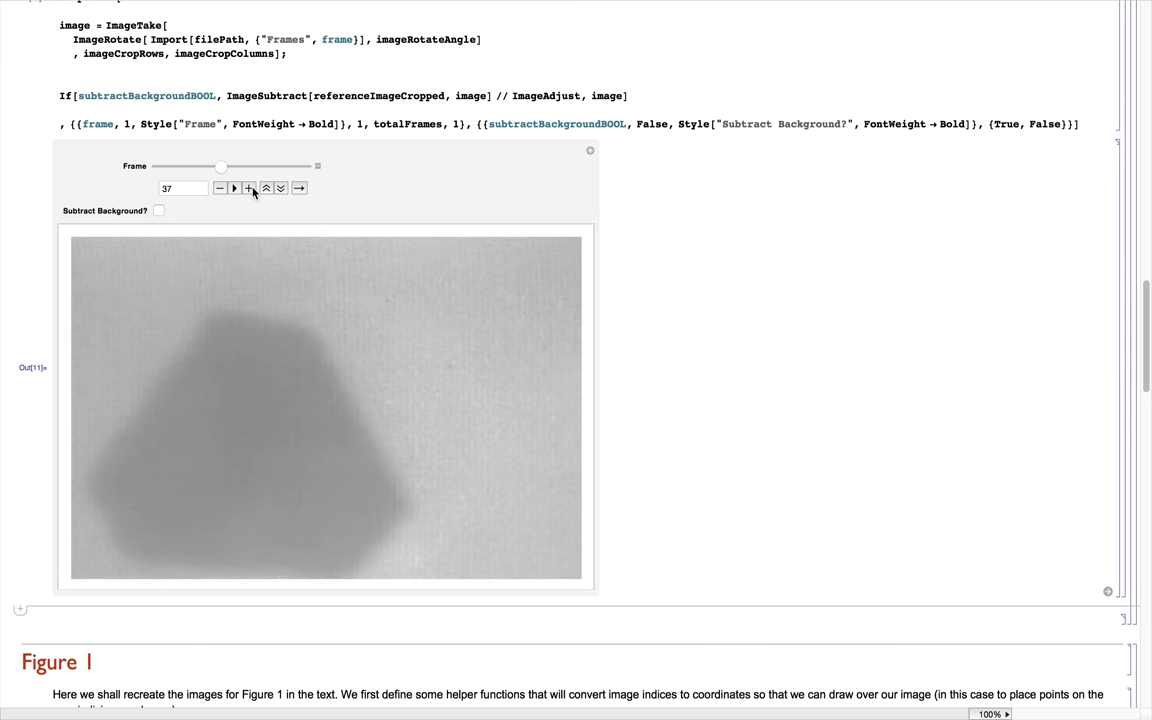
{"action": "left_click", "coordinate": [251, 188]}
{"action": "left_click", "coordinate": [251, 188]}
{"action": "left_click", "coordinate": [251, 188]}
{"action": "left_click", "coordinate": [251, 188]}
{"action": "left_click", "coordinate": [251, 188]}
{"action": "left_click", "coordinate": [251, 188]}
{"action": "left_click", "coordinate": [251, 188]}
{"action": "left_click", "coordinate": [251, 188]}
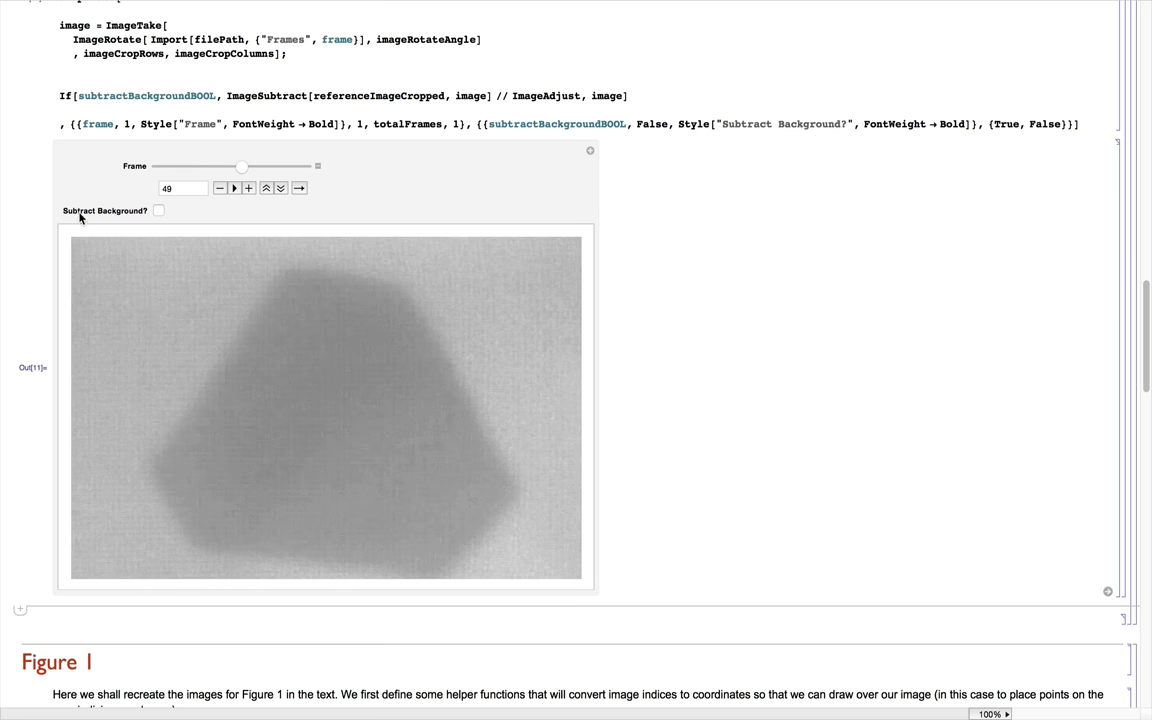
Tick Subtract Background? to show the dark, background-subtracted frames
{"action": "left_click", "coordinate": [158, 212]}
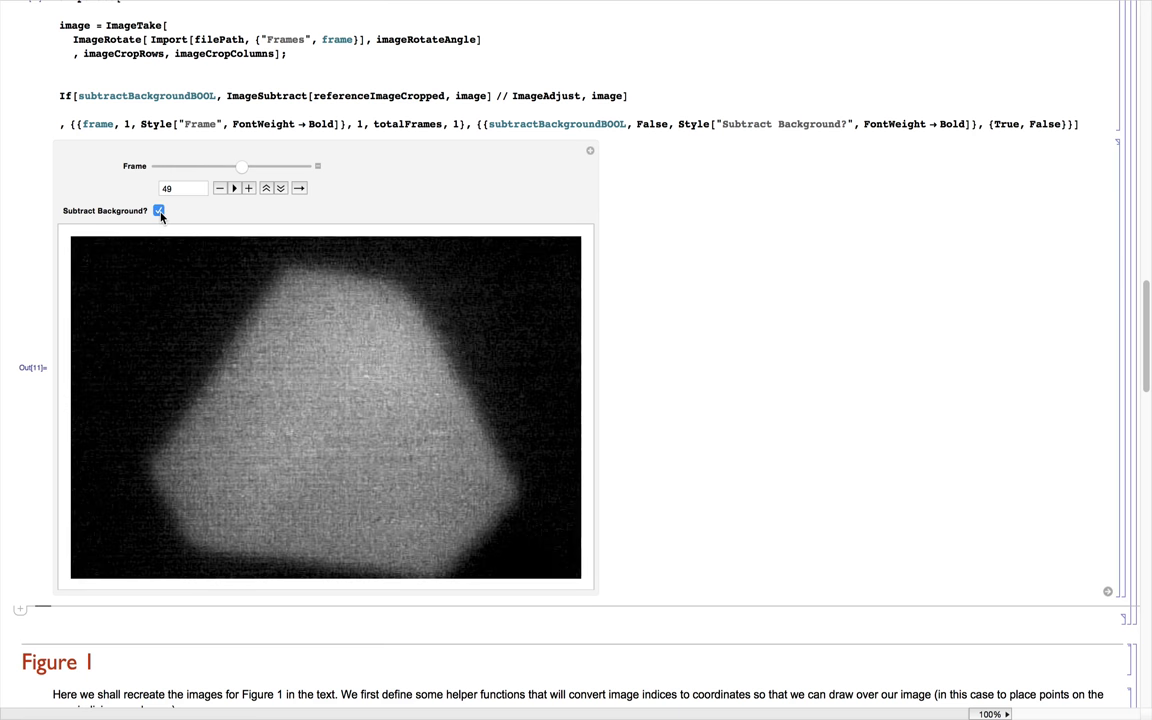
{"action": "scroll", "coordinate": [281, 190], "scroll_direction": "up", "scroll_amount": 2}
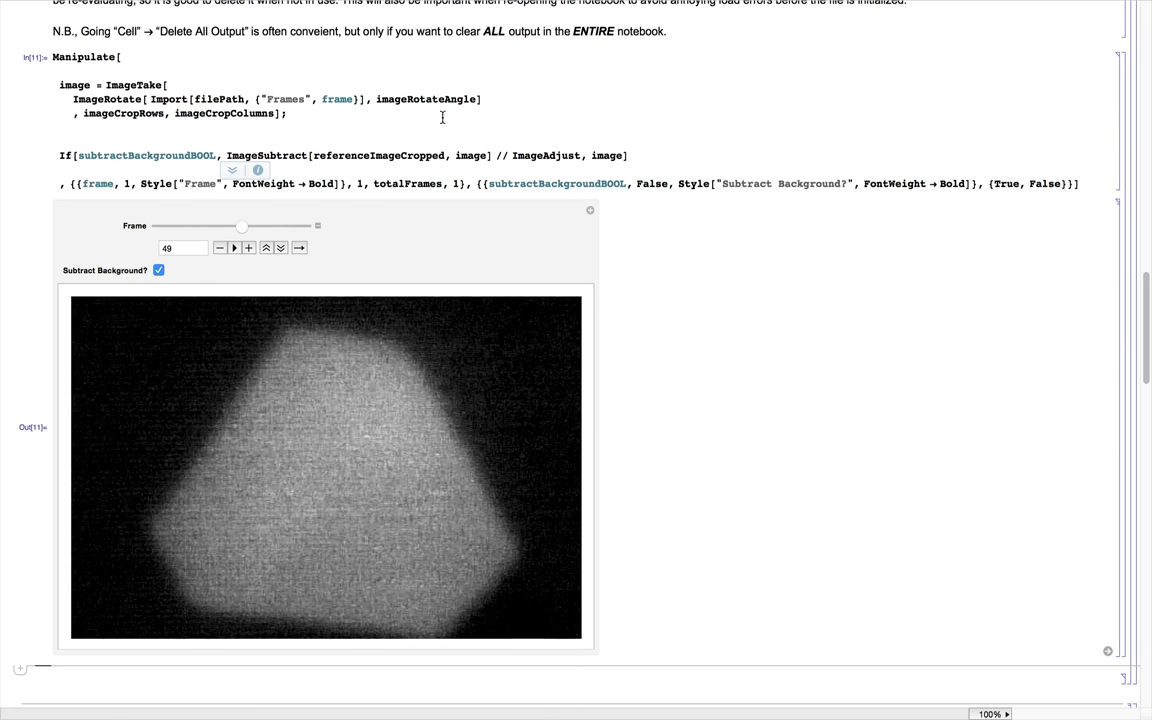
{"action": "scroll", "coordinate": [467, 167], "scroll_direction": "down", "scroll_amount": 1}
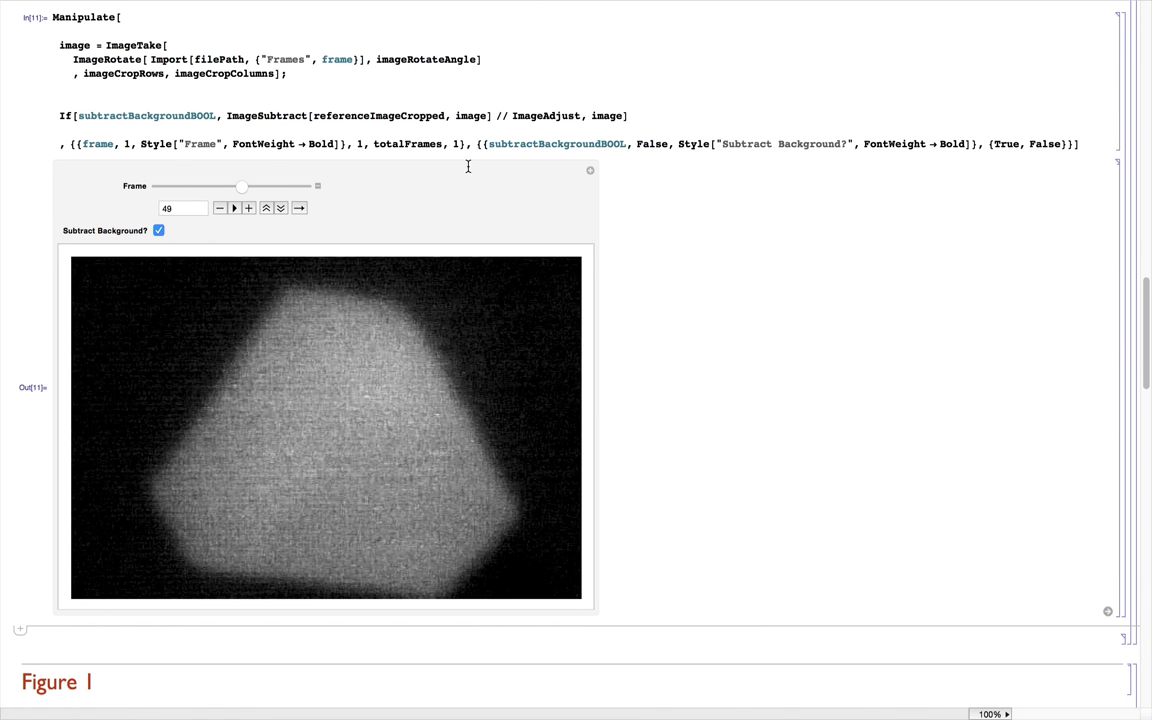
{"action": "scroll", "coordinate": [467, 167], "scroll_direction": "down", "scroll_amount": 3}
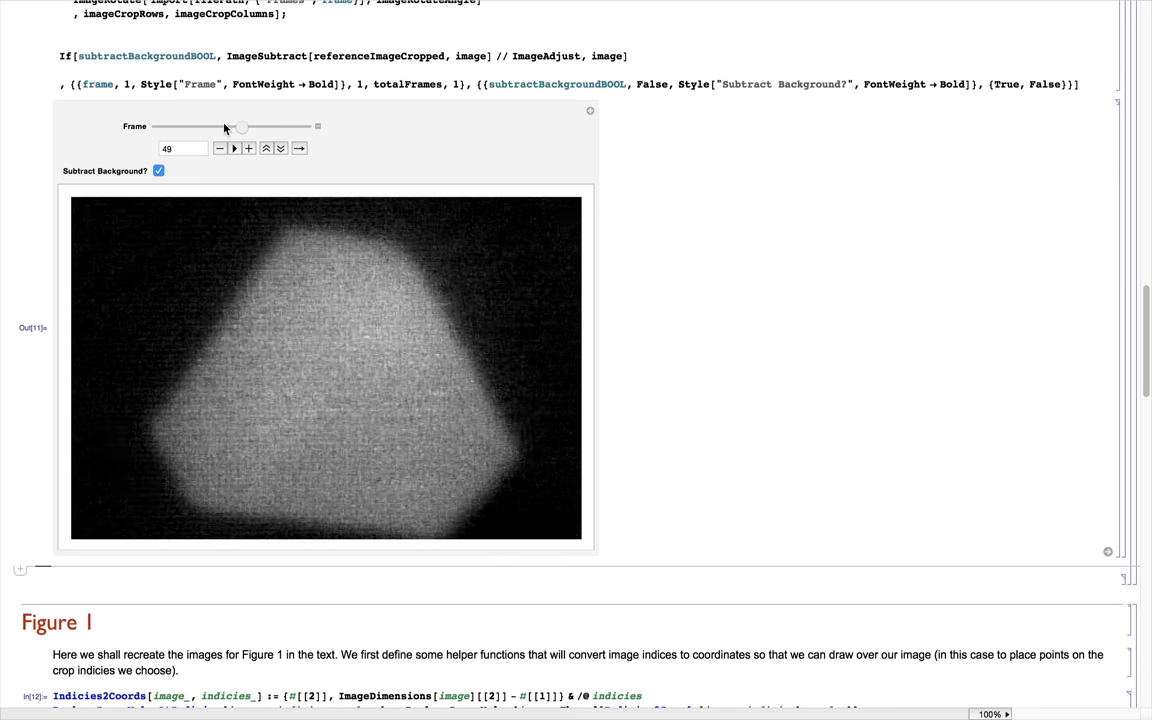
{"action": "left_click_drag", "start_coordinate": [221, 126], "coordinate": [246, 86]}
{"action": "scroll", "coordinate": [274, 236], "scroll_direction": "down", "scroll_amount": 2}
Evaluate the Indicies2Coords helper-function definitions for Figure 1
{"action": "scroll", "coordinate": [244, 224], "scroll_direction": "down", "scroll_amount": 8}
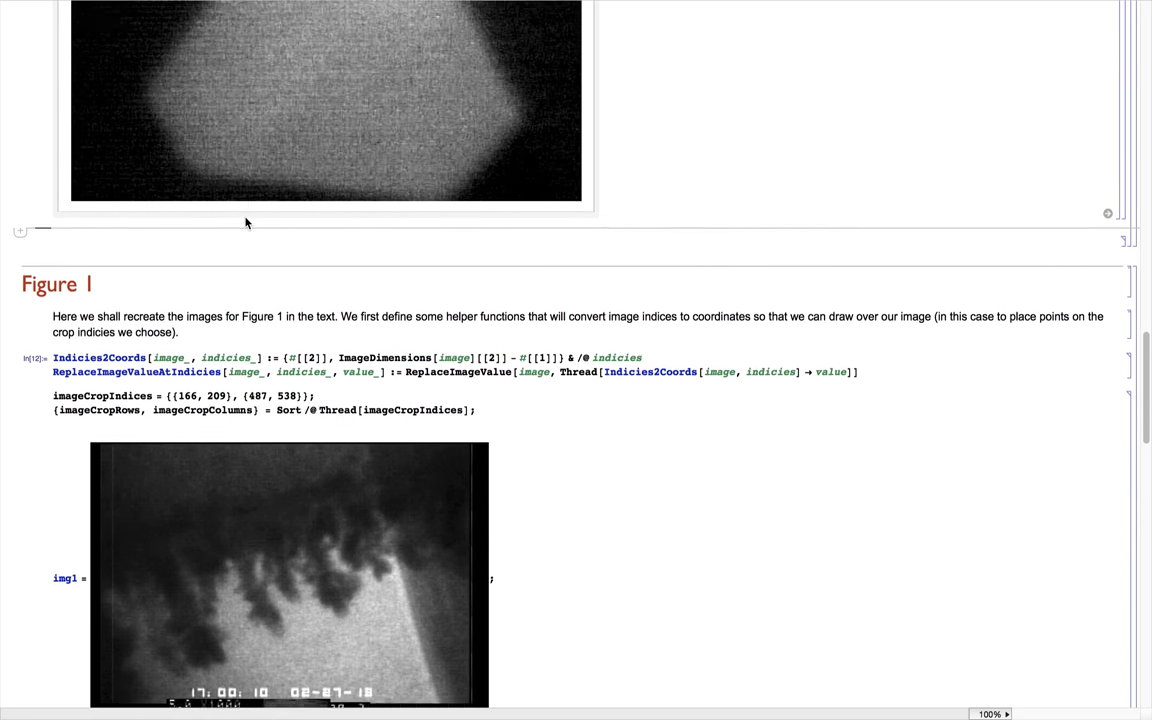
{"action": "scroll", "coordinate": [245, 222], "scroll_direction": "down", "scroll_amount": 1}
{"action": "scroll", "coordinate": [245, 222], "scroll_direction": "down", "scroll_amount": 2}
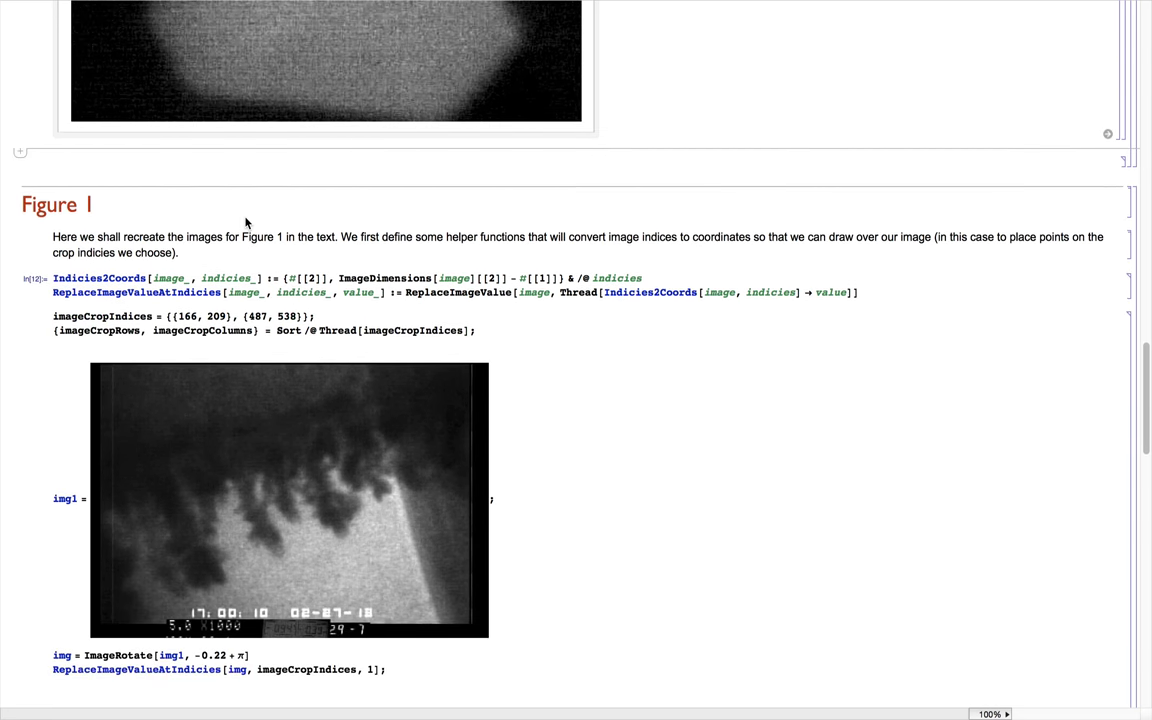
{"action": "scroll", "coordinate": [246, 222], "scroll_direction": "down", "scroll_amount": 2}
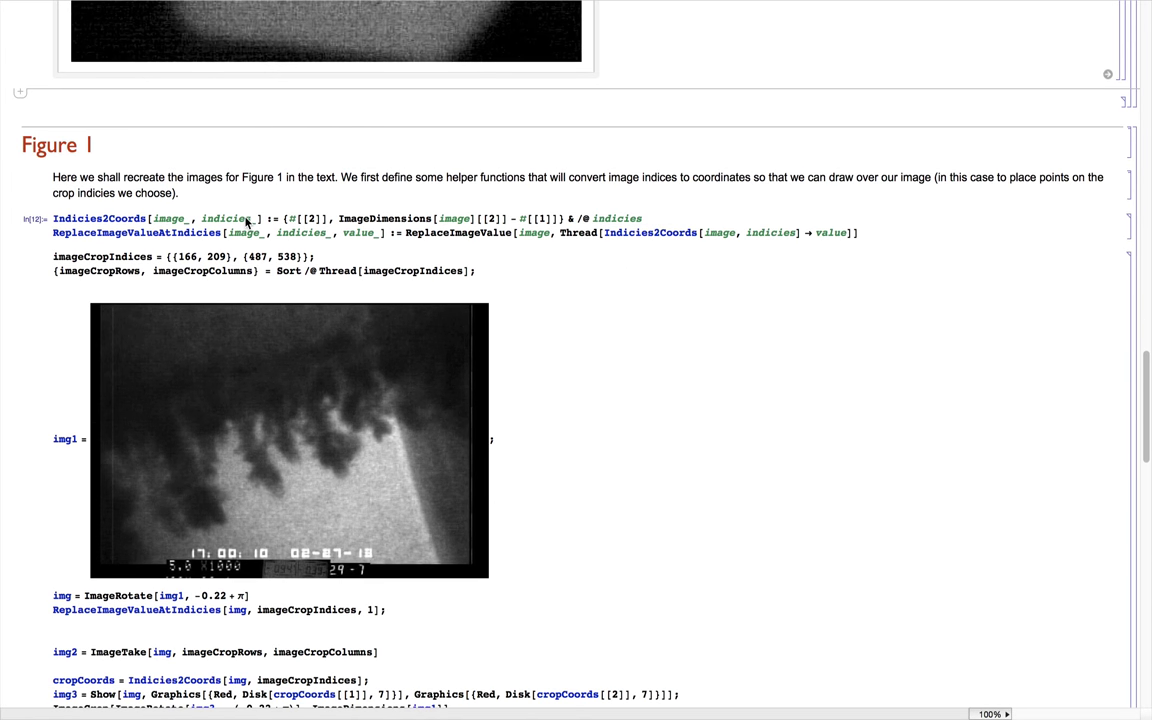
{"action": "left_click", "coordinate": [131, 217]}
{"action": "key", "text": "shift+Return"}
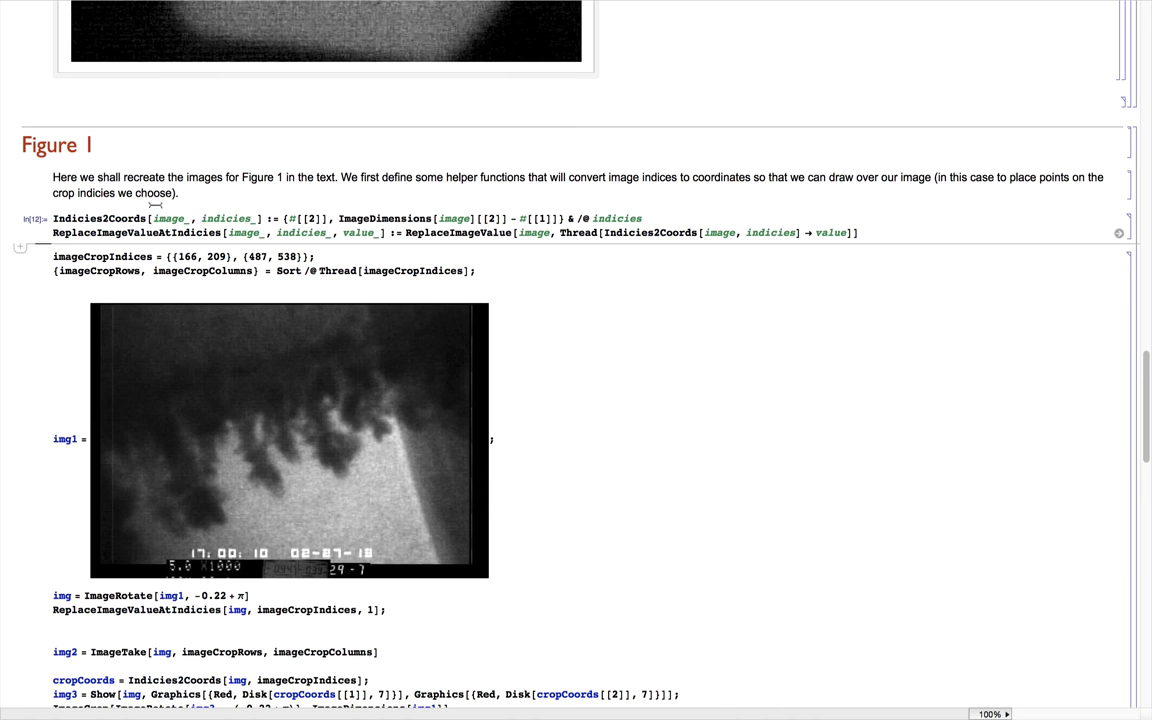
Resize the embedded img1 electrodeposition picture down to a small thumbnail
{"action": "scroll", "coordinate": [155, 205], "scroll_direction": "down", "scroll_amount": 3}
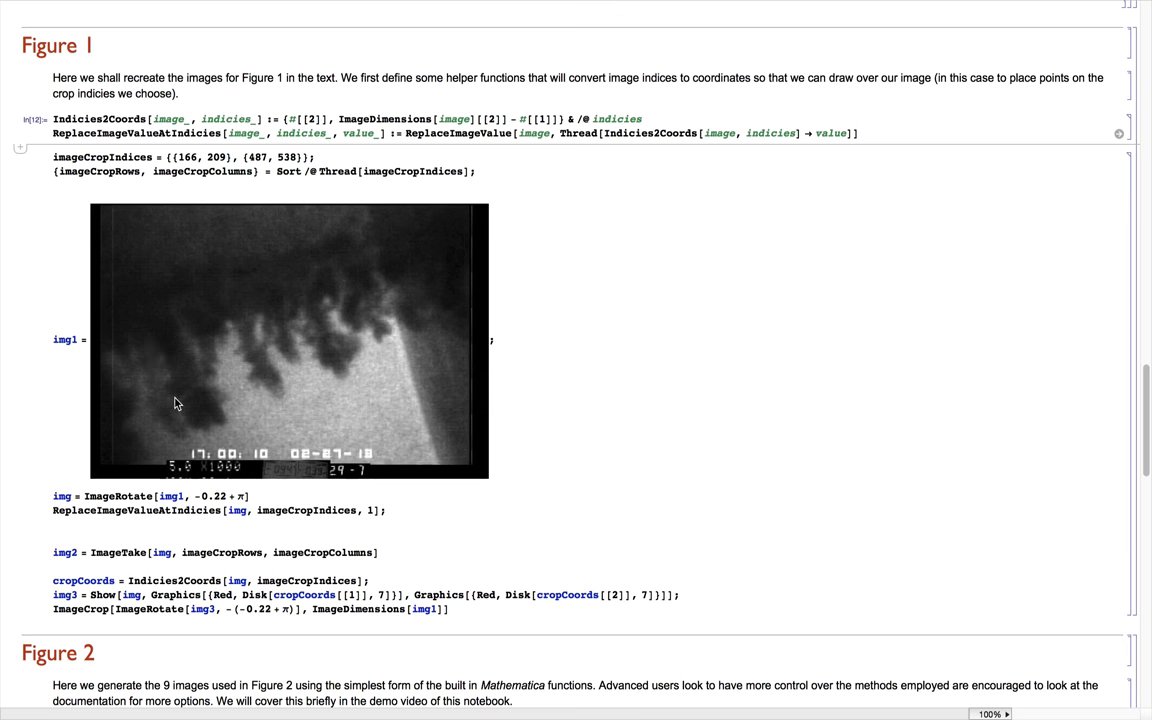
{"action": "scroll", "coordinate": [175, 403], "scroll_direction": "down", "scroll_amount": 2}
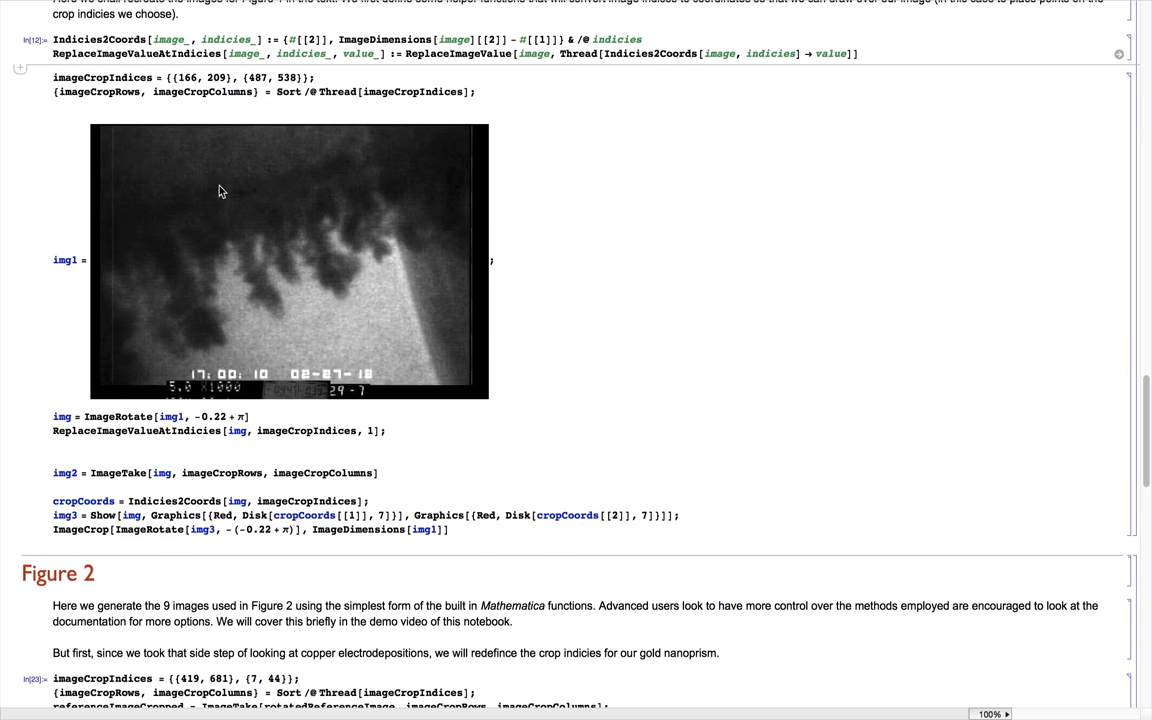
{"action": "left_click", "coordinate": [362, 278]}
{"action": "left_click_drag", "start_coordinate": [488, 398], "coordinate": [590, 435]}
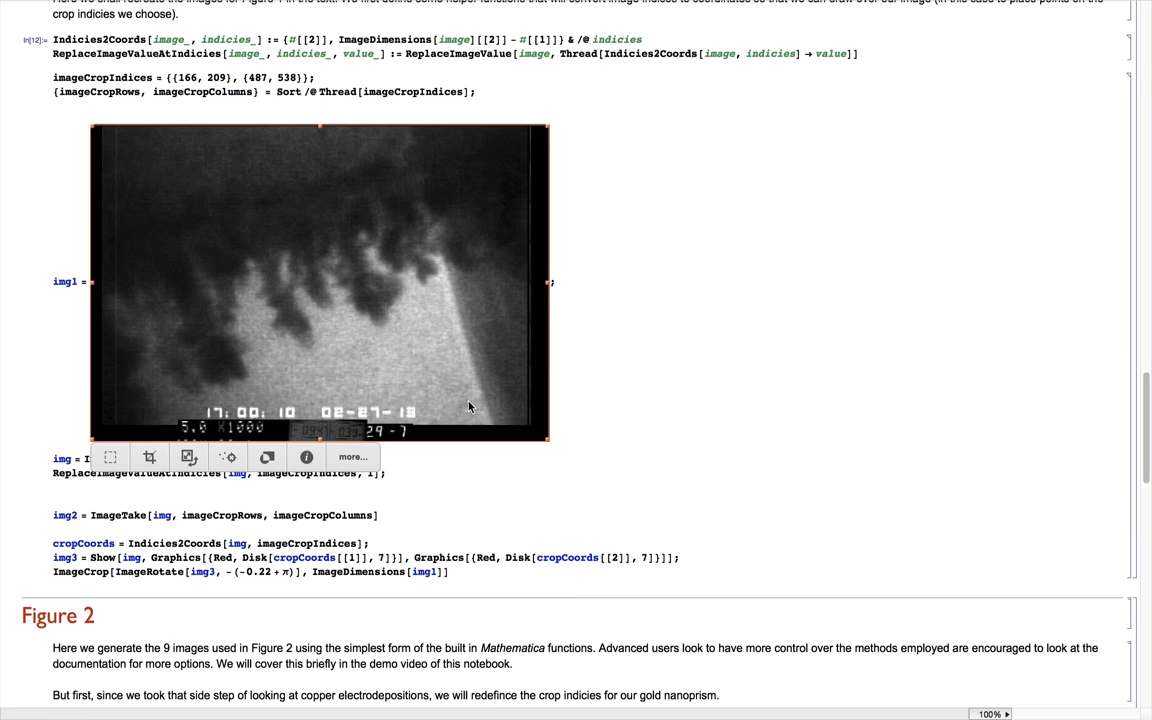
{"action": "left_click_drag", "start_coordinate": [548, 438], "coordinate": [208, 282]}
{"action": "left_click", "coordinate": [455, 257]}
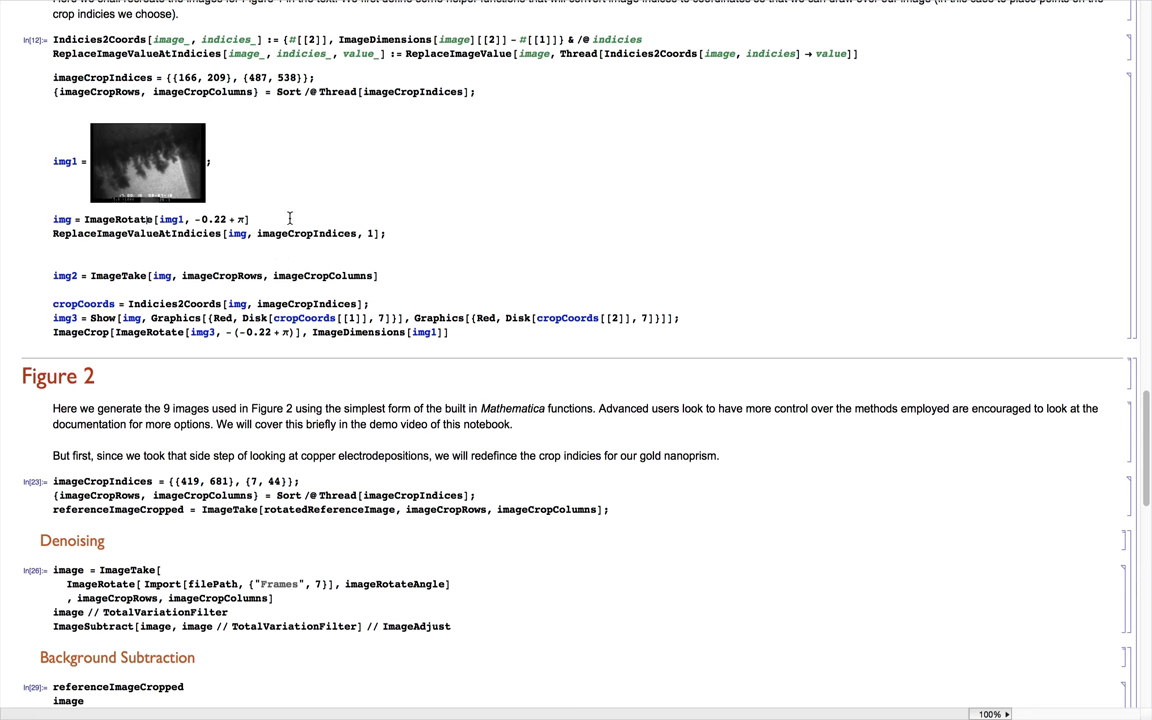
Run the Figure 1 code, producing rotated, cropped and red-dot-marked copper-deposit images
{"action": "key", "text": "shift+Return"}
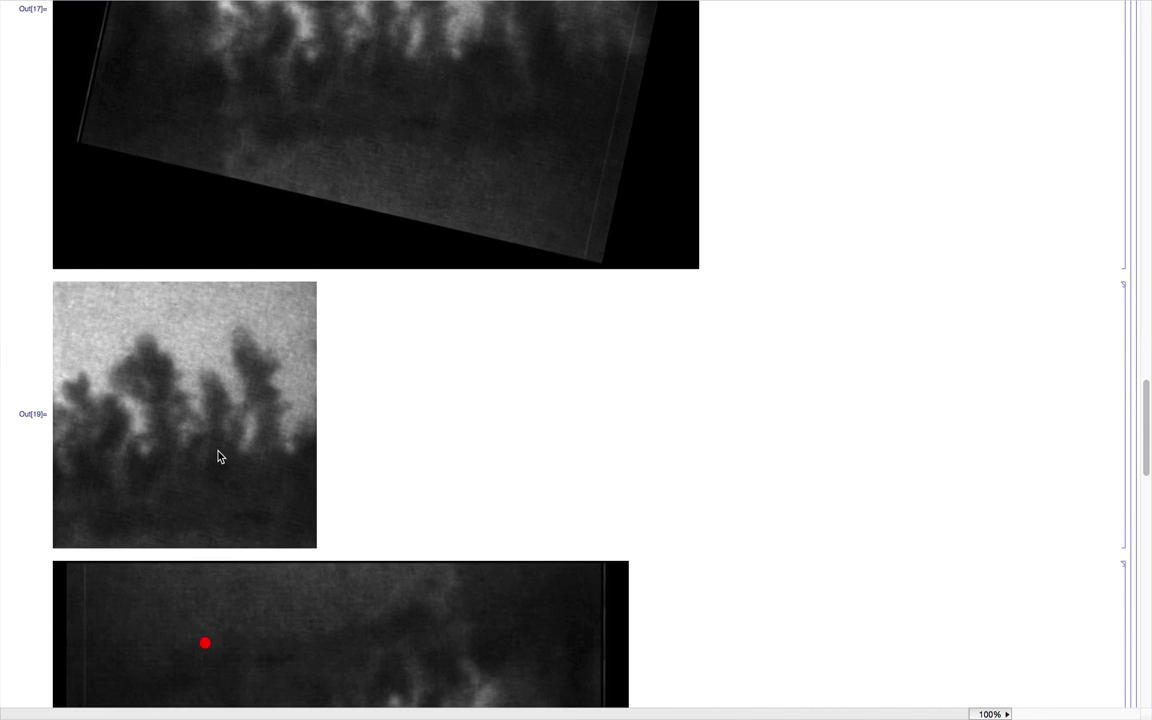
{"action": "scroll", "coordinate": [198, 395], "scroll_direction": "down", "scroll_amount": 7}
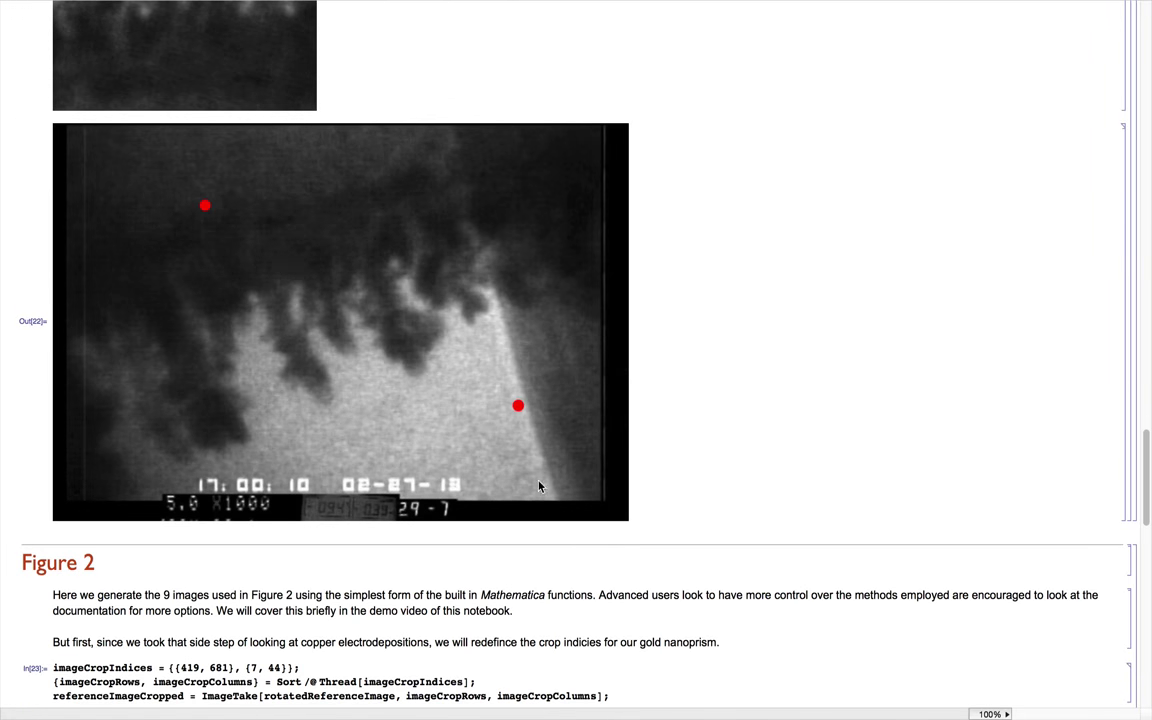
{"action": "scroll", "coordinate": [534, 412], "scroll_direction": "down", "scroll_amount": 5}
{"action": "scroll", "coordinate": [535, 414], "scroll_direction": "up", "scroll_amount": 7}
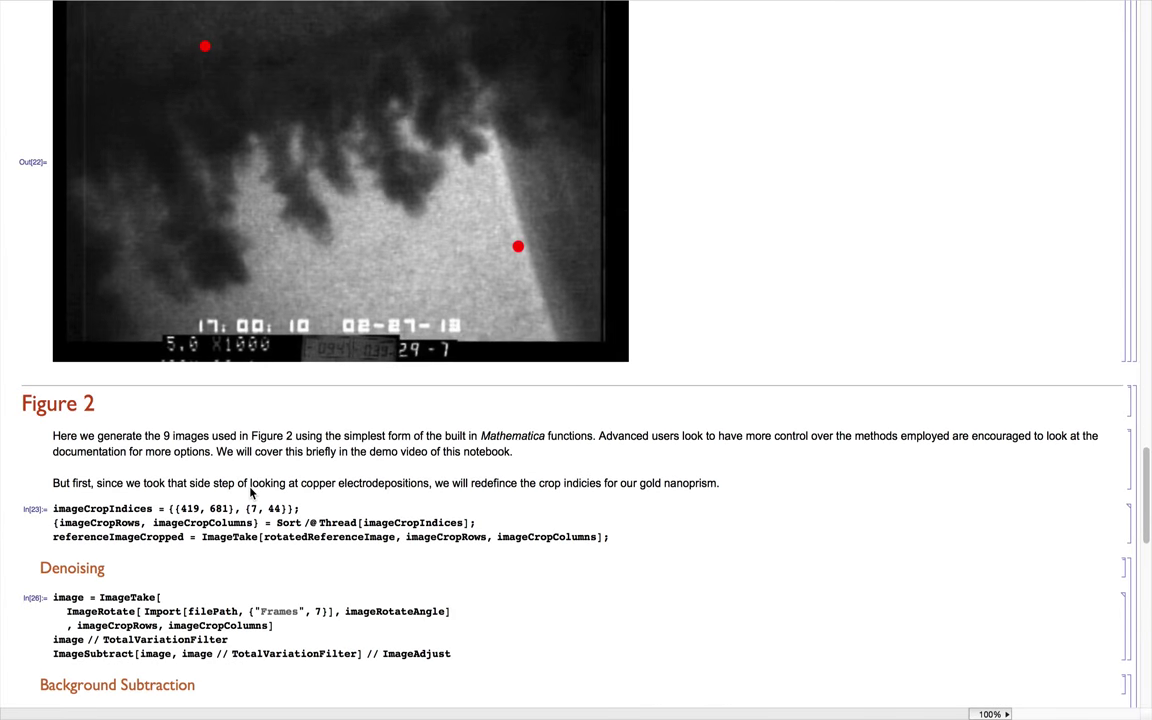
{"action": "scroll", "coordinate": [251, 492], "scroll_direction": "down", "scroll_amount": 2}
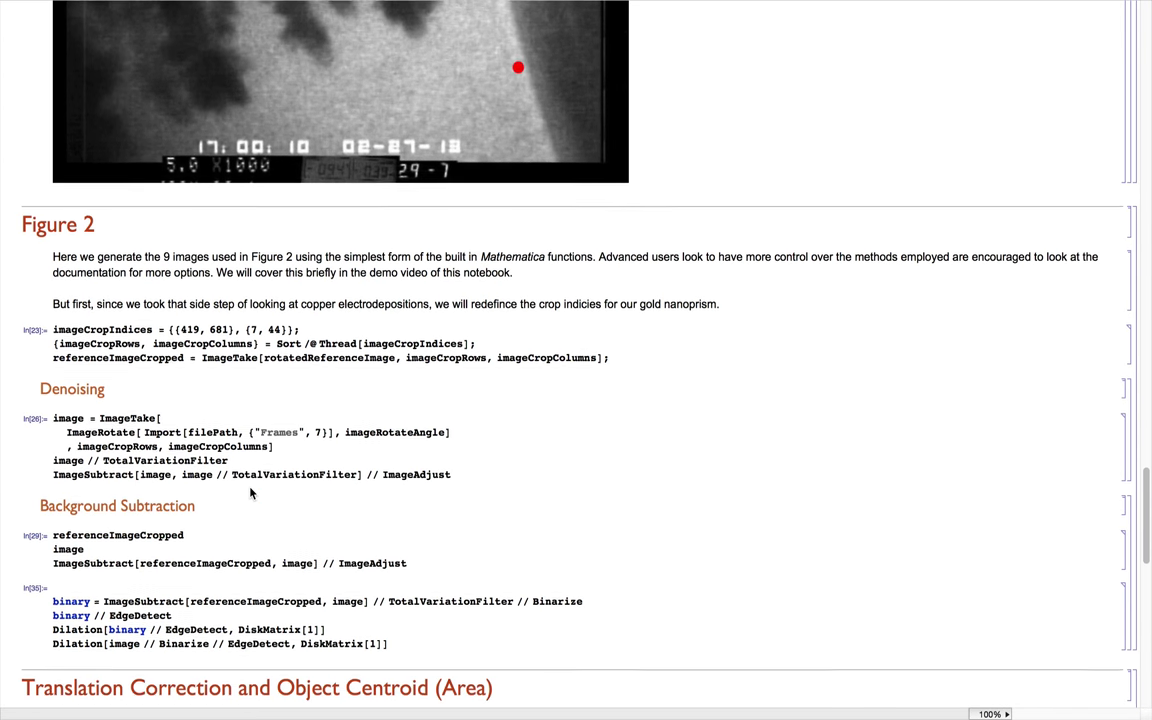
{"action": "scroll", "coordinate": [240, 376], "scroll_direction": "down", "scroll_amount": 1}
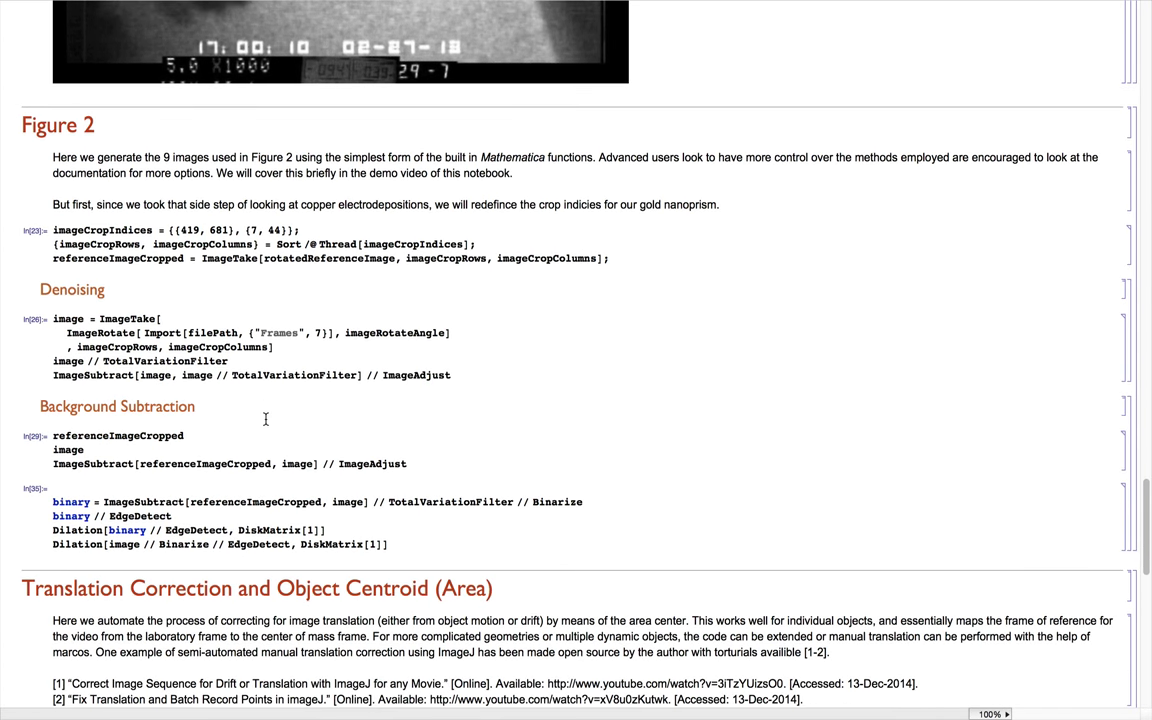
Evaluate the Figure 2 cell setting nanoprism crop indices to {{419, 681}, {7, 44}}
{"action": "key", "text": "Down"}
{"action": "key", "text": "Down"}
{"action": "key", "text": "Down"}
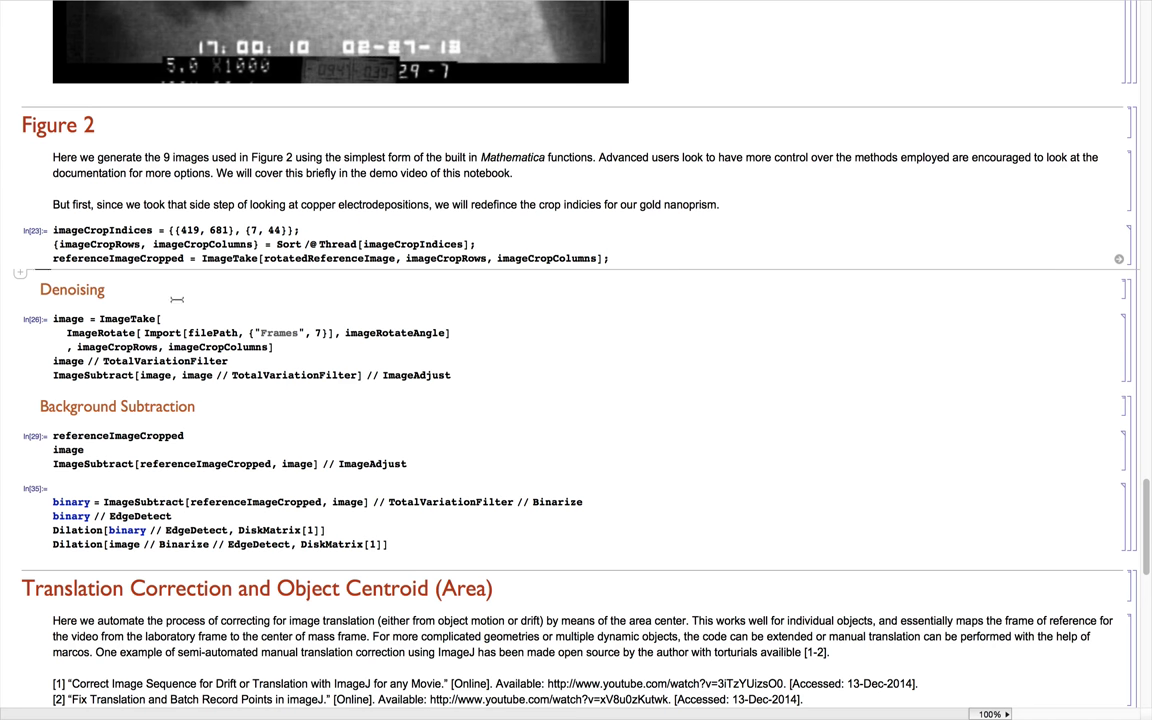
{"action": "scroll", "coordinate": [218, 250], "scroll_direction": "down", "scroll_amount": 1}
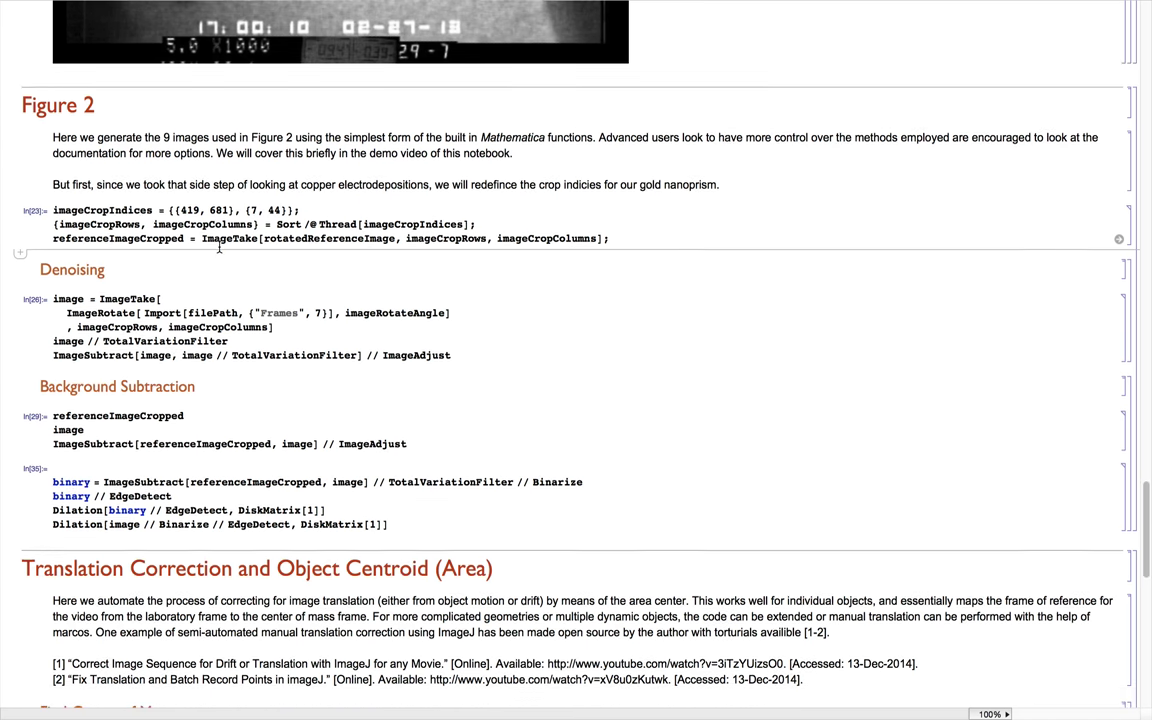
{"action": "scroll", "coordinate": [218, 250], "scroll_direction": "down", "scroll_amount": 2}
{"action": "scroll", "coordinate": [240, 245], "scroll_direction": "up", "scroll_amount": 6}
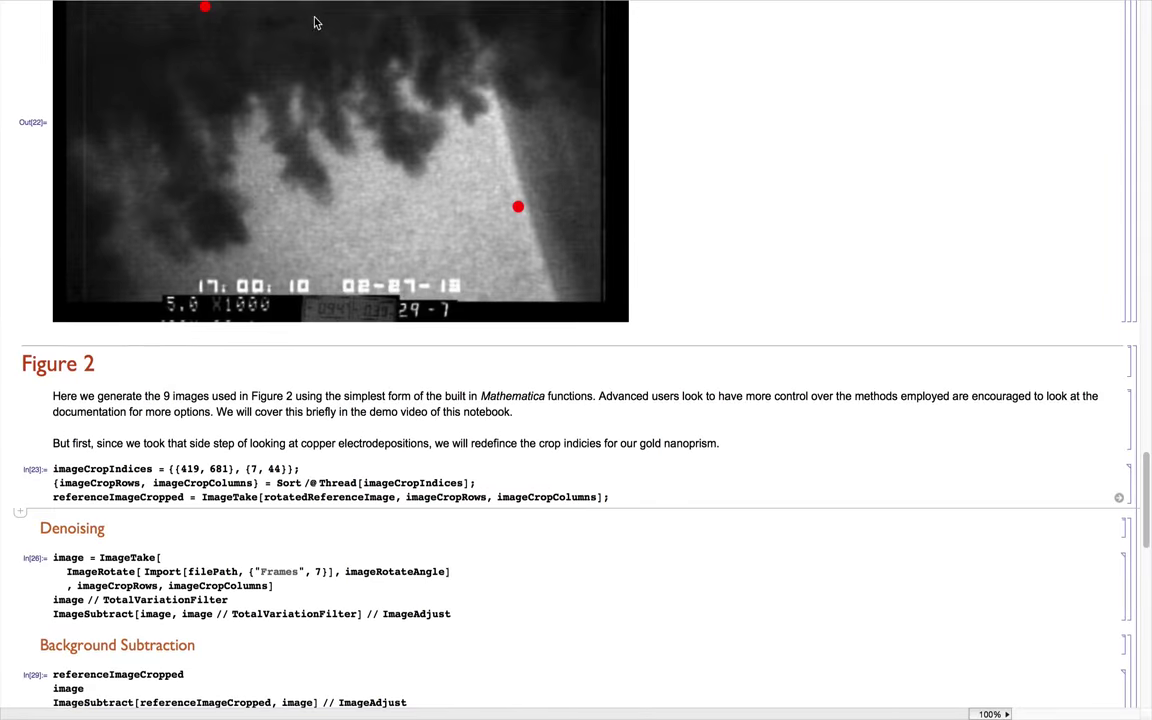
{"action": "scroll", "coordinate": [251, 237], "scroll_direction": "down", "scroll_amount": 5}
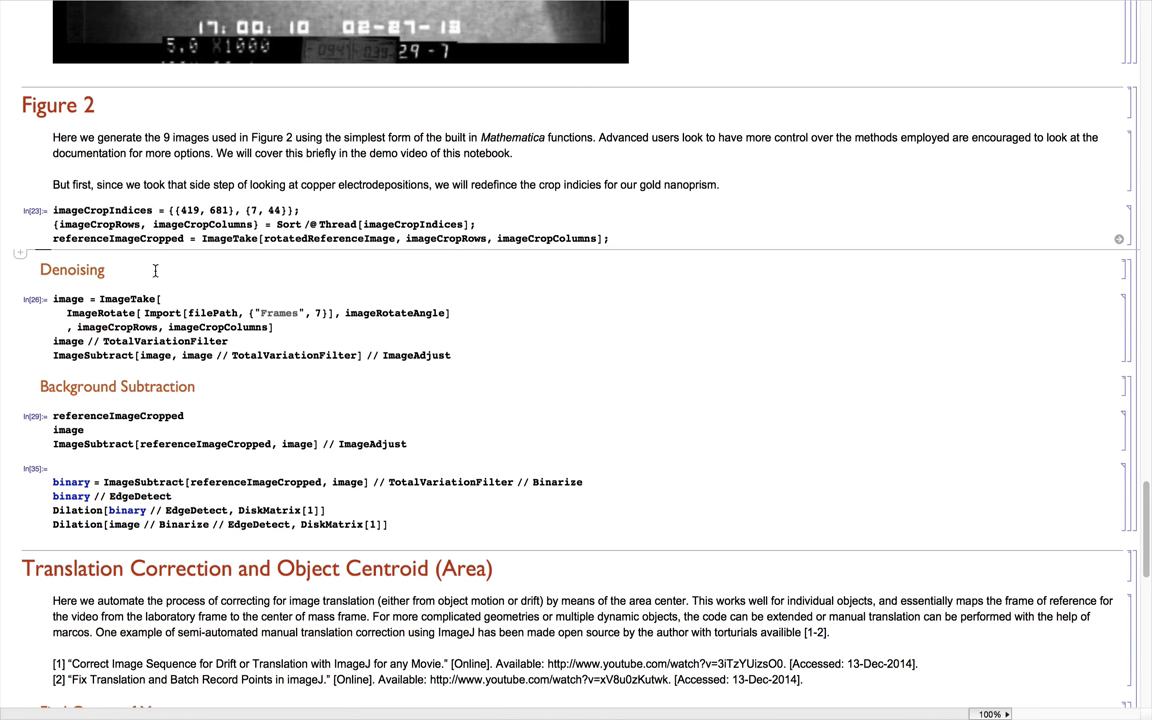
{"action": "scroll", "coordinate": [145, 255], "scroll_direction": "up", "scroll_amount": 1}
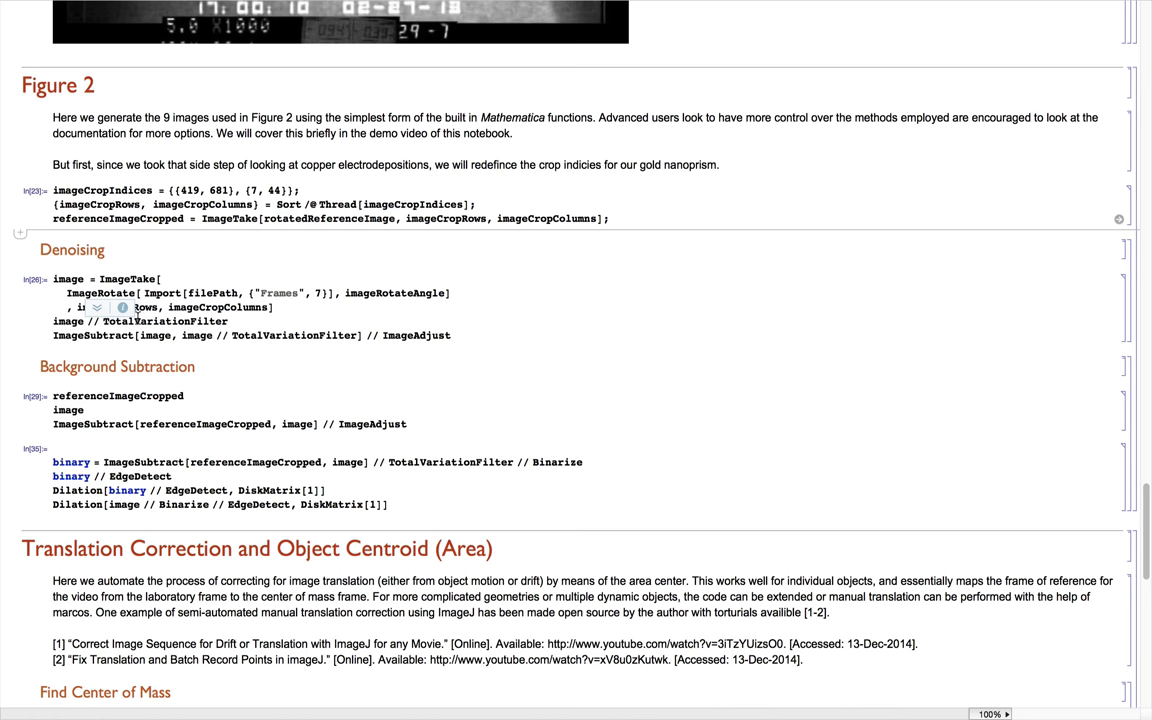
{"action": "left_click", "coordinate": [266, 317]}
{"action": "key", "text": "shift+Return"}
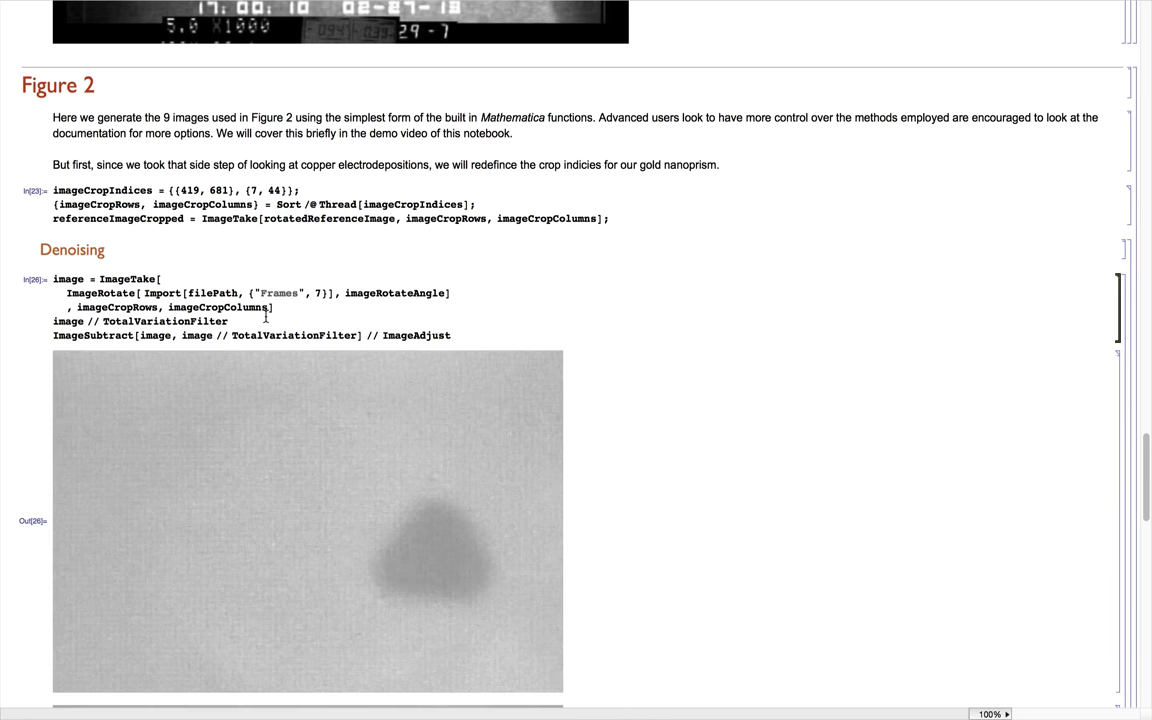
{"action": "scroll", "coordinate": [266, 317], "scroll_direction": "down", "scroll_amount": 2}
{"action": "scroll", "coordinate": [266, 317], "scroll_direction": "down", "scroll_amount": 4}
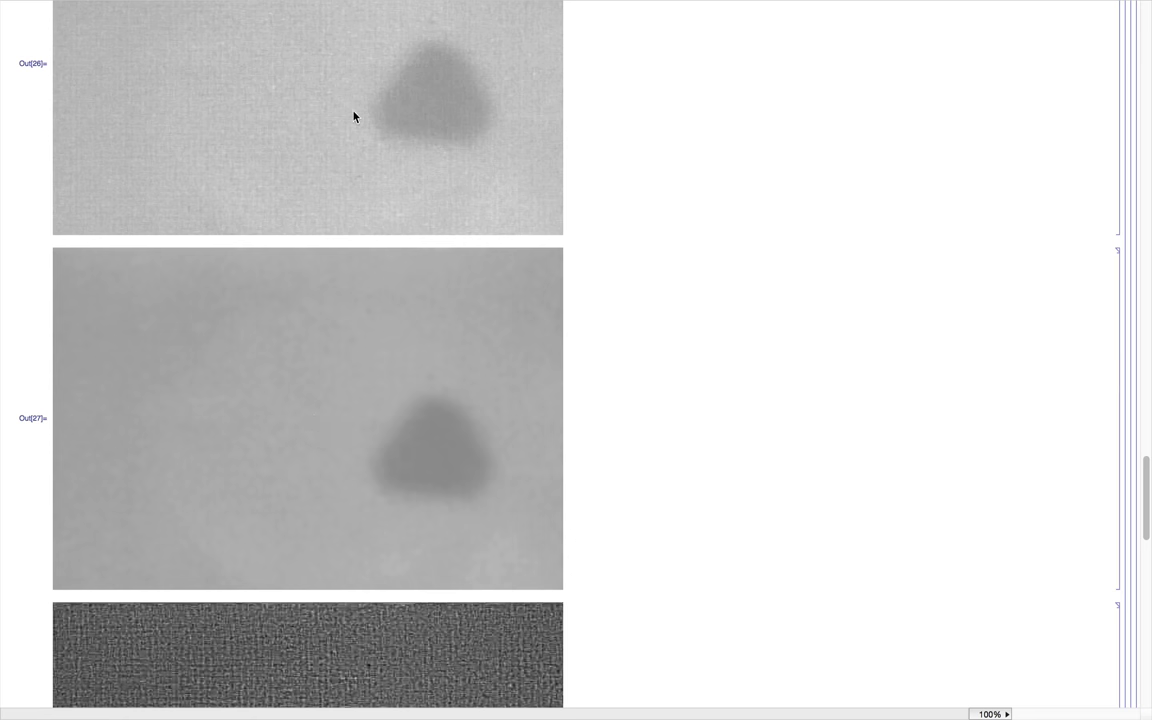
{"action": "scroll", "coordinate": [353, 116], "scroll_direction": "up", "scroll_amount": 4}
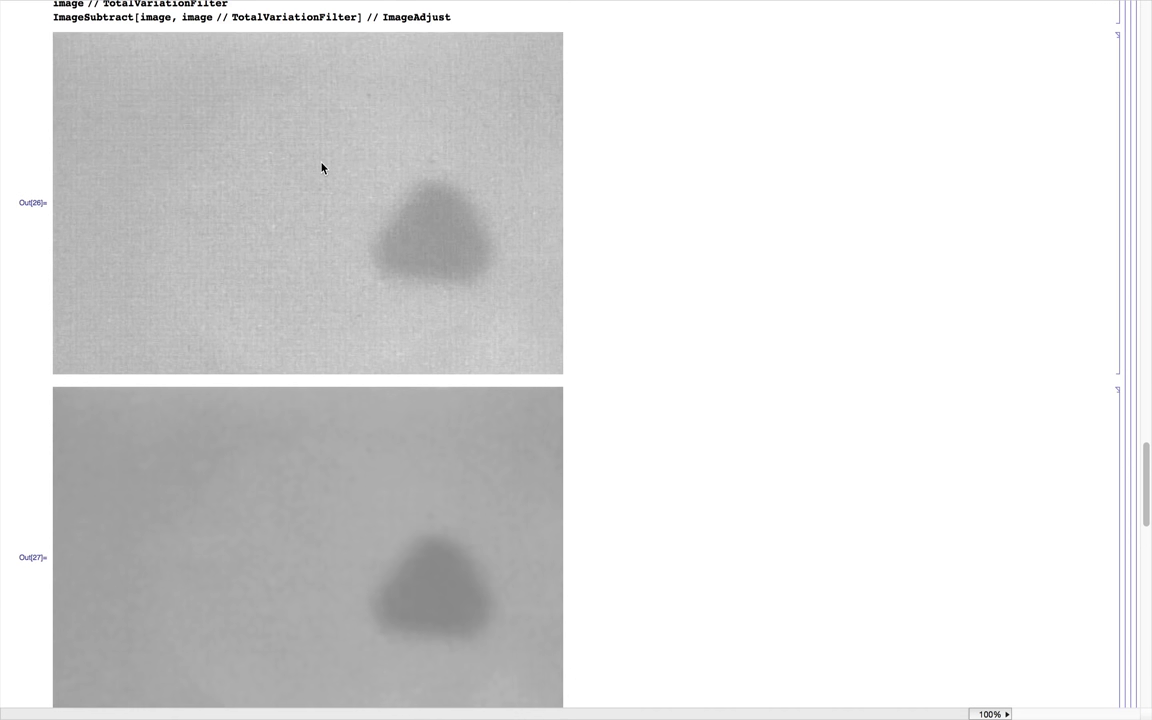
{"action": "scroll", "coordinate": [321, 167], "scroll_direction": "down", "scroll_amount": 5}
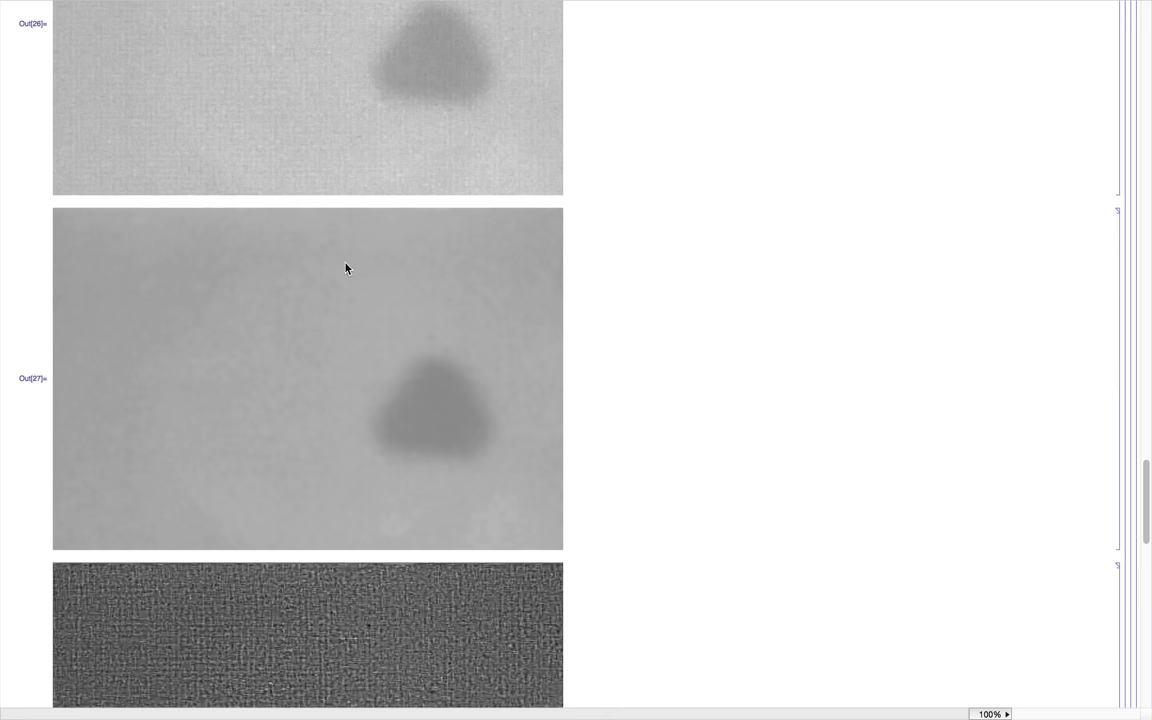
{"action": "scroll", "coordinate": [346, 268], "scroll_direction": "down", "scroll_amount": 10}
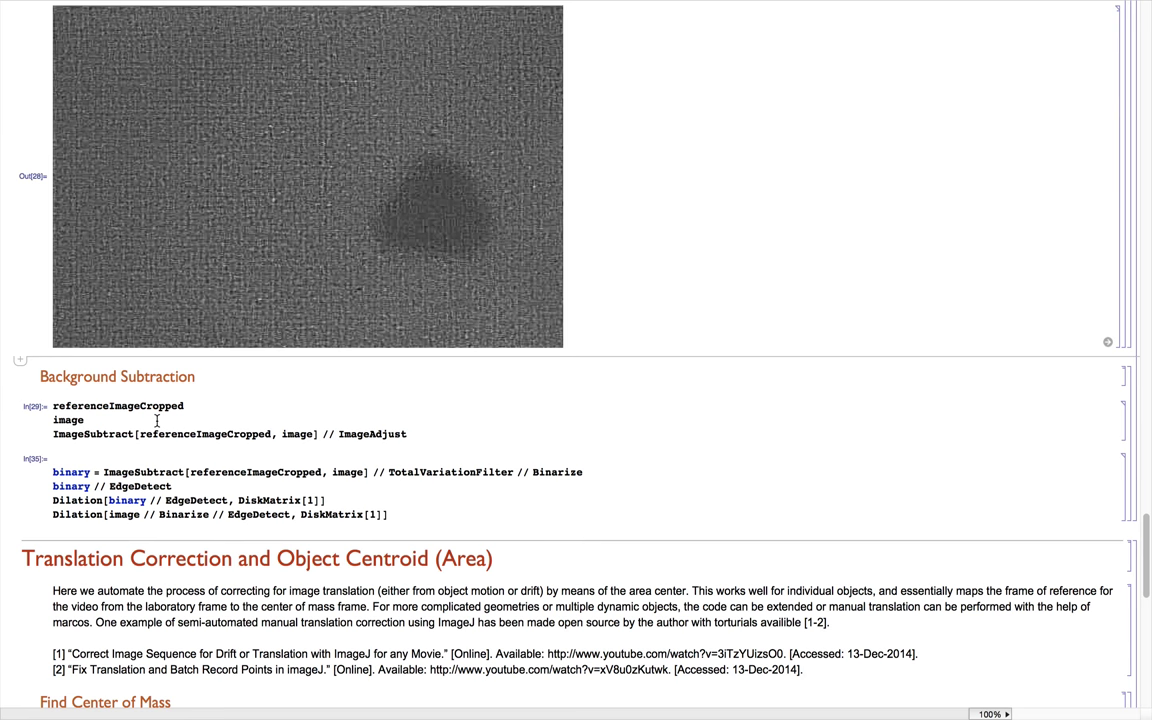
{"action": "left_click", "coordinate": [156, 421]}
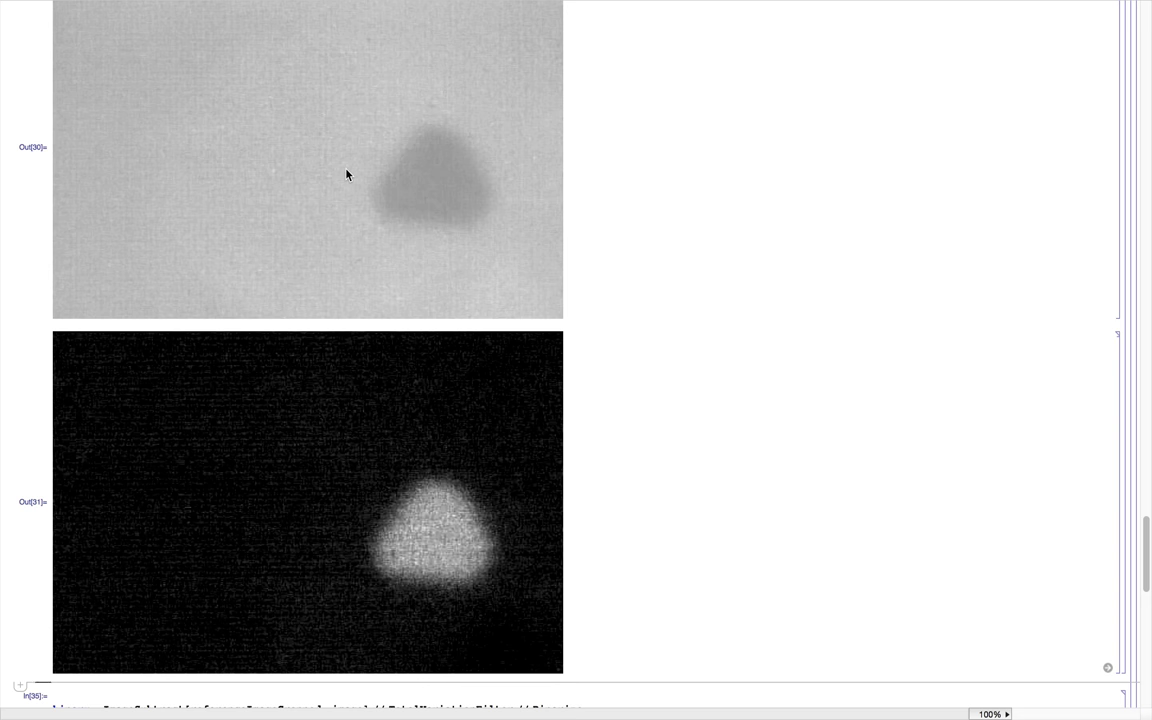
{"action": "scroll", "coordinate": [333, 260], "scroll_direction": "down", "scroll_amount": 2}
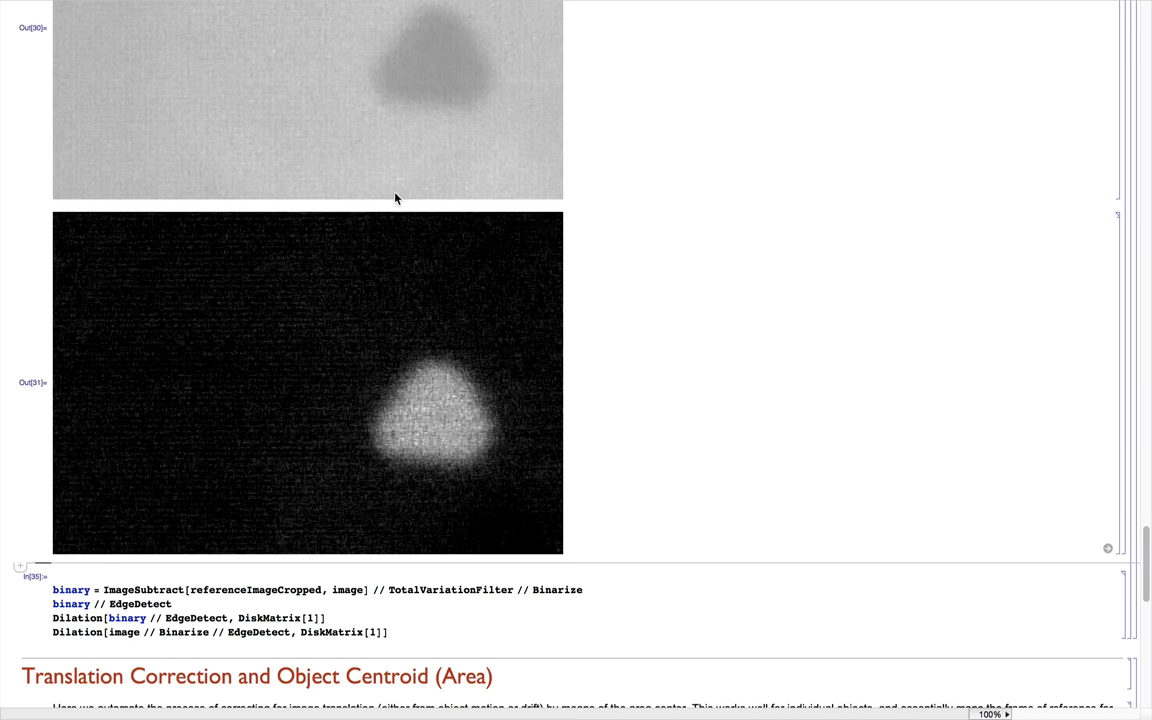
{"action": "scroll", "coordinate": [456, 352], "scroll_direction": "down", "scroll_amount": 2}
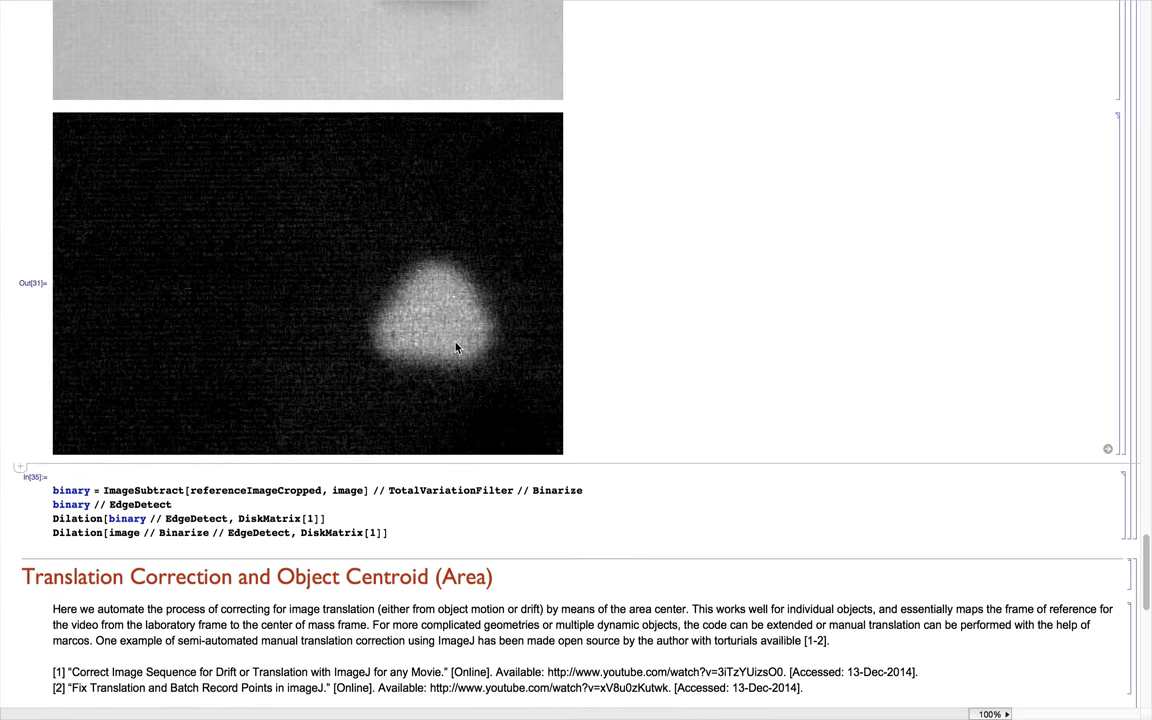
{"action": "scroll", "coordinate": [424, 272], "scroll_direction": "down", "scroll_amount": 2}
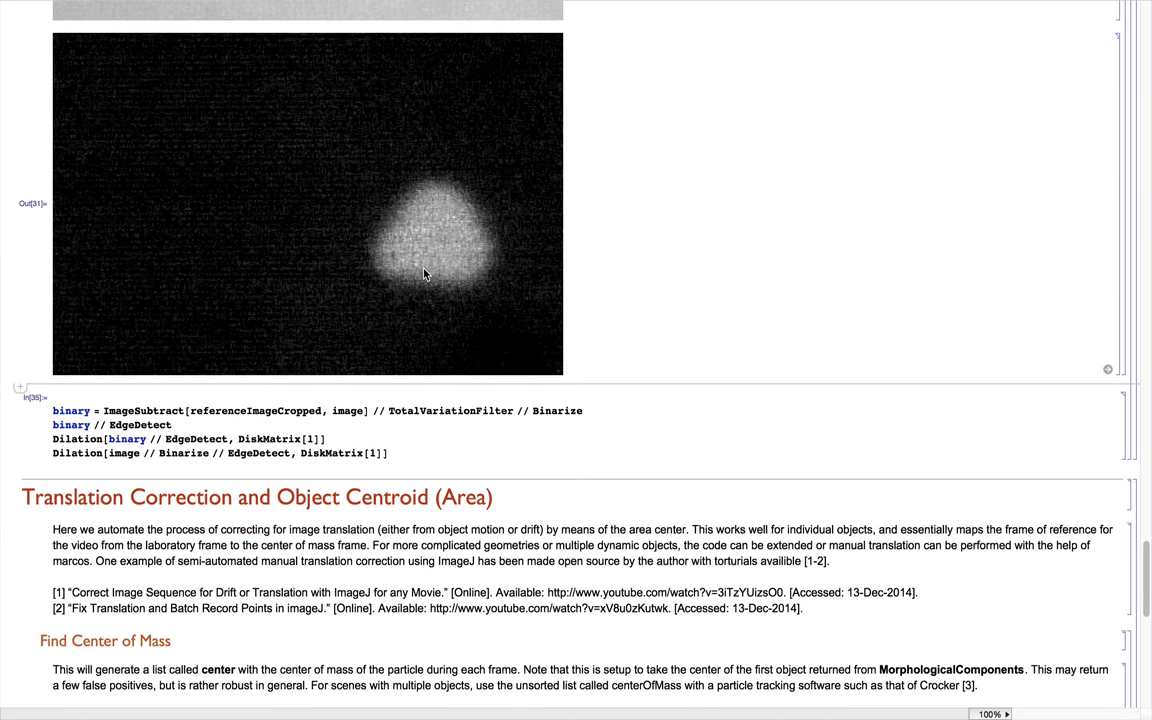
{"action": "left_click", "coordinate": [219, 428]}
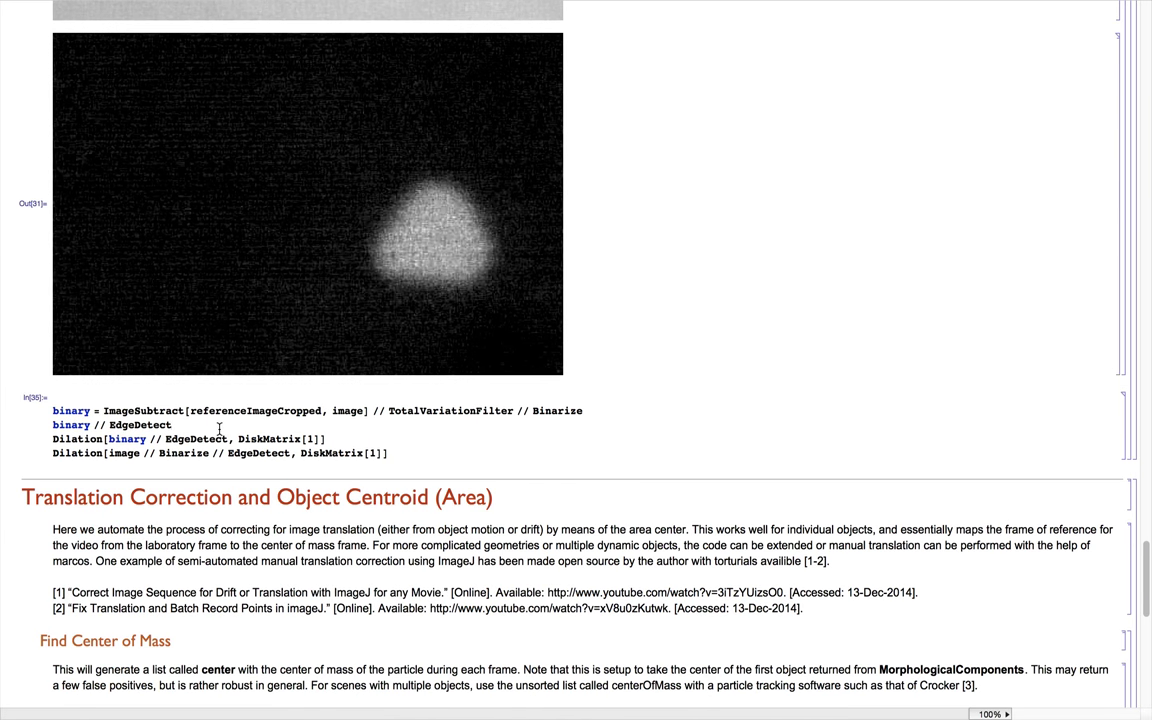
Evaluate the Binarize/EdgeDetect/Dilation cell and review the white blob, outline and dilated edges in Out[32]–Out[35]
{"action": "key", "text": "shift+Return"}
{"action": "scroll", "coordinate": [213, 430], "scroll_direction": "down", "scroll_amount": 3}
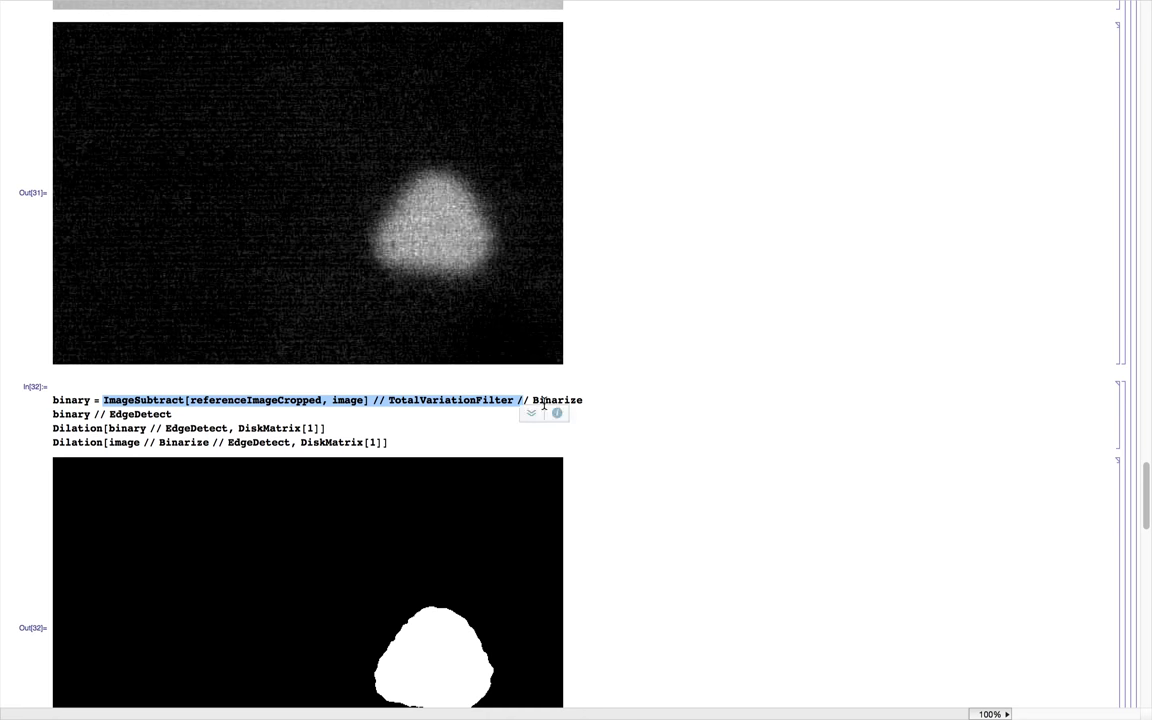
{"action": "scroll", "coordinate": [540, 410], "scroll_direction": "down", "scroll_amount": 6}
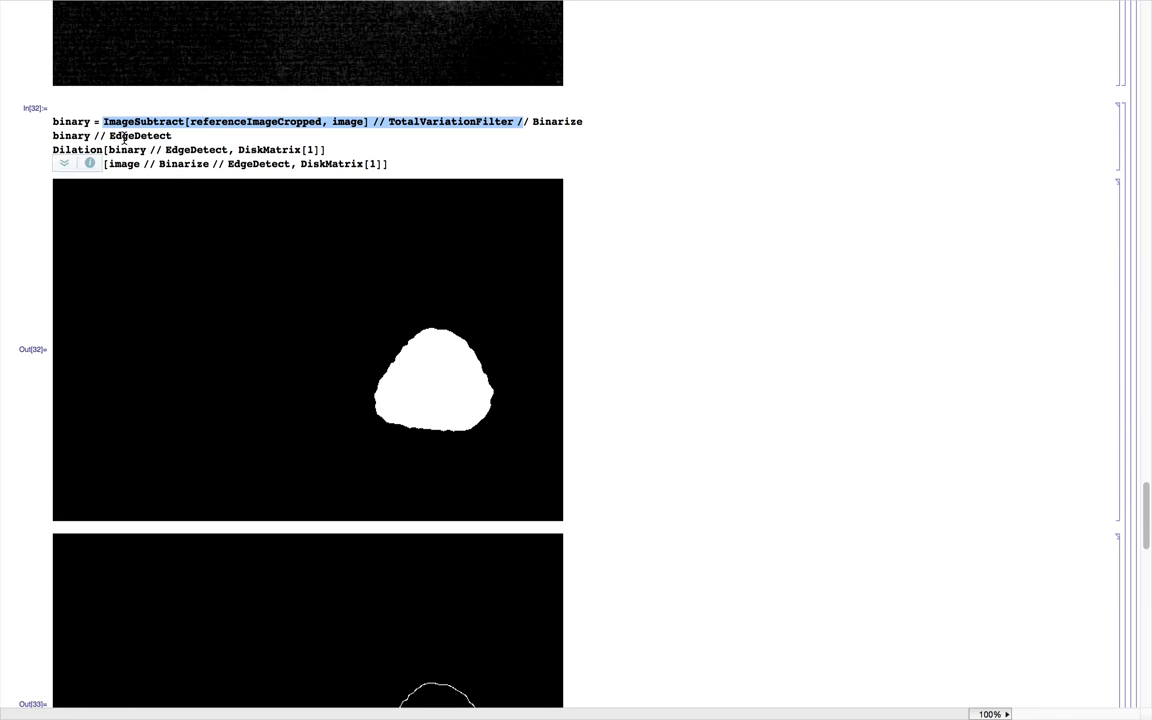
{"action": "scroll", "coordinate": [124, 137], "scroll_direction": "down", "scroll_amount": 5}
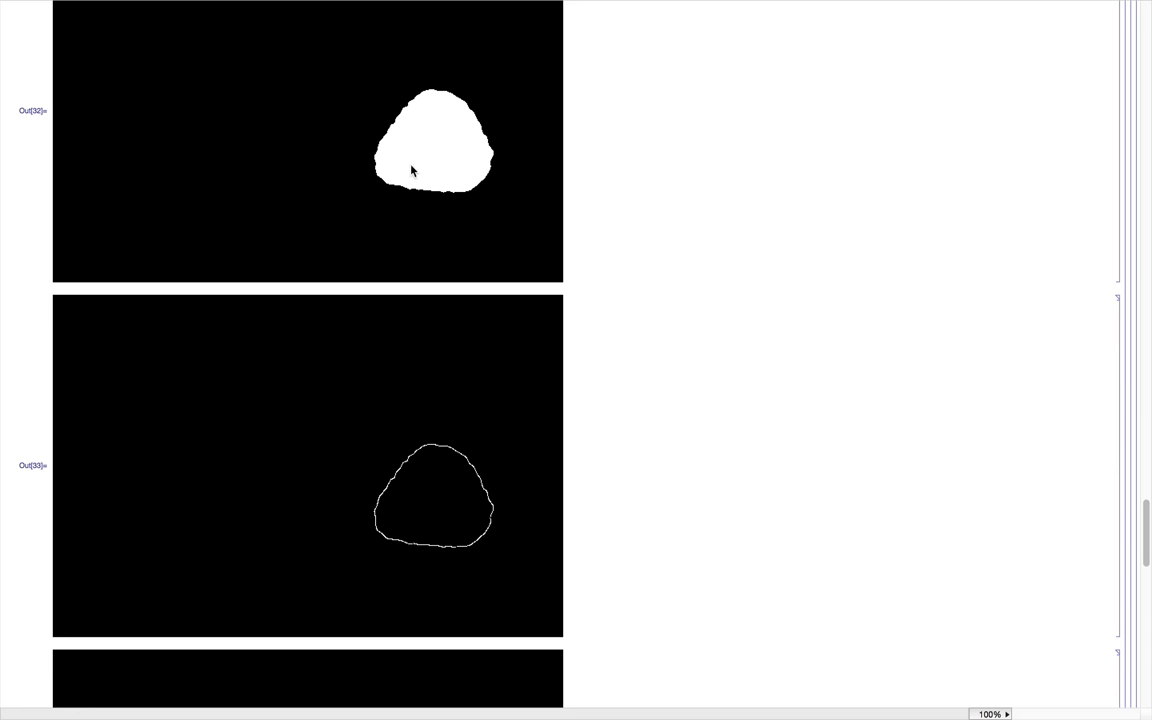
{"action": "scroll", "coordinate": [411, 170], "scroll_direction": "up", "scroll_amount": 5}
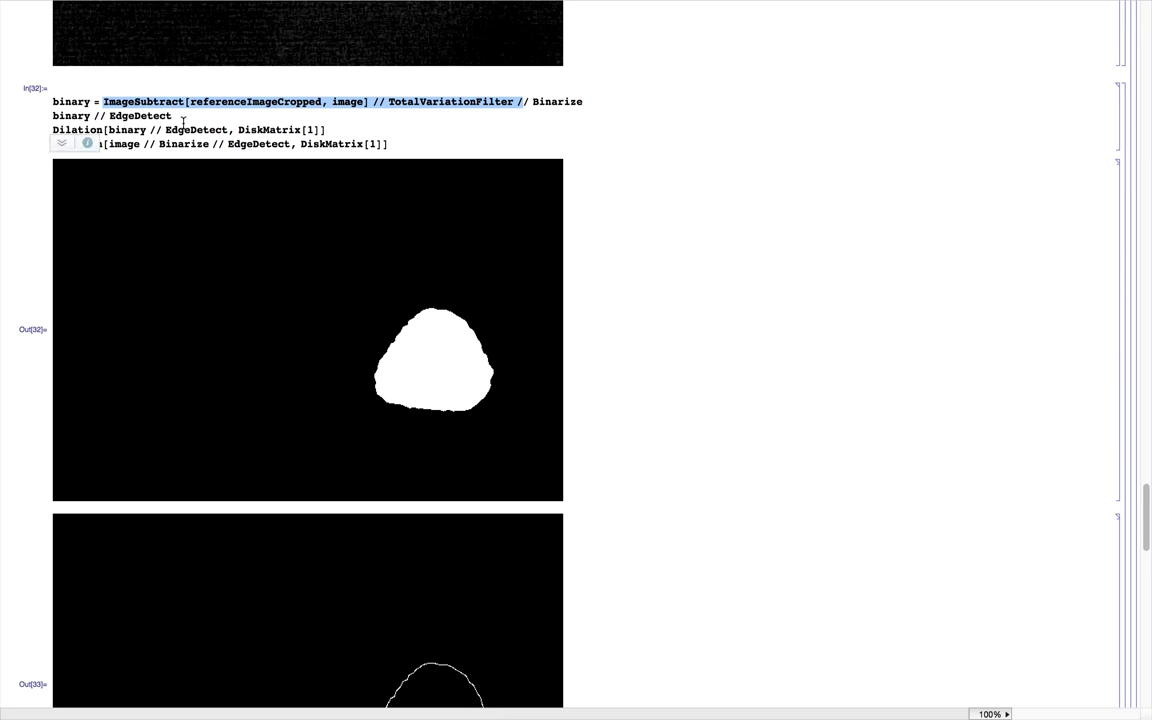
{"action": "scroll", "coordinate": [331, 276], "scroll_direction": "down", "scroll_amount": 10}
{"action": "scroll", "coordinate": [331, 279], "scroll_direction": "down", "scroll_amount": 2}
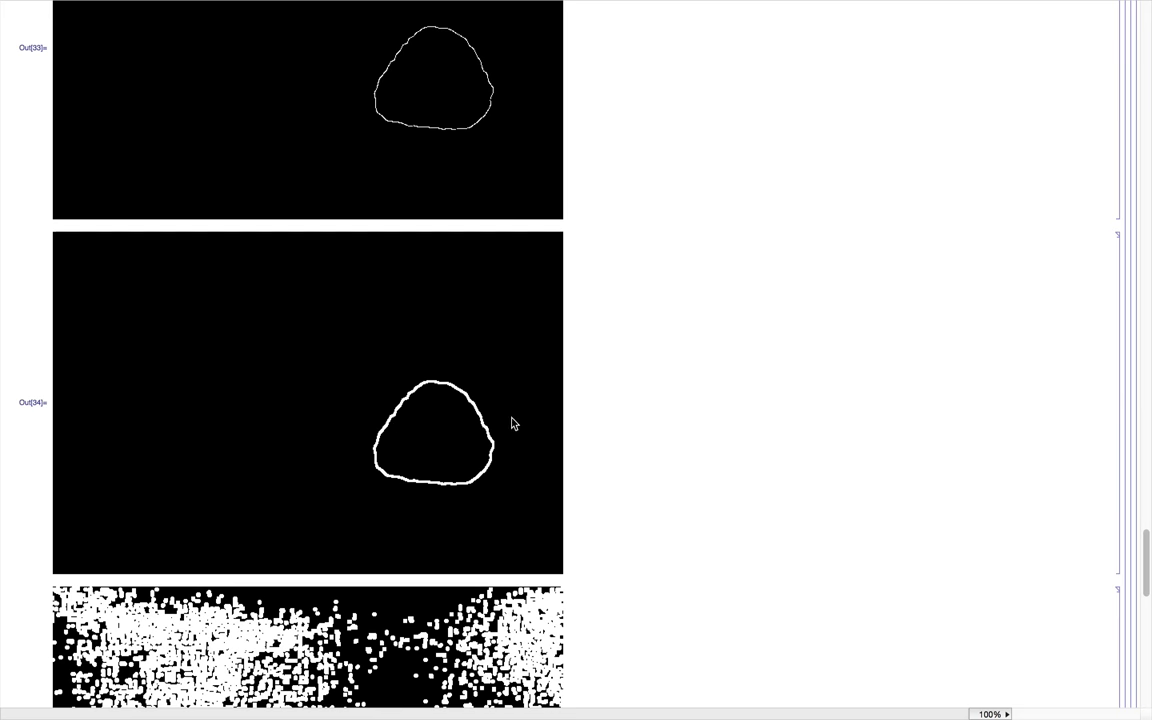
{"action": "scroll", "coordinate": [511, 424], "scroll_direction": "down", "scroll_amount": 5}
{"action": "scroll", "coordinate": [511, 424], "scroll_direction": "up", "scroll_amount": 15}
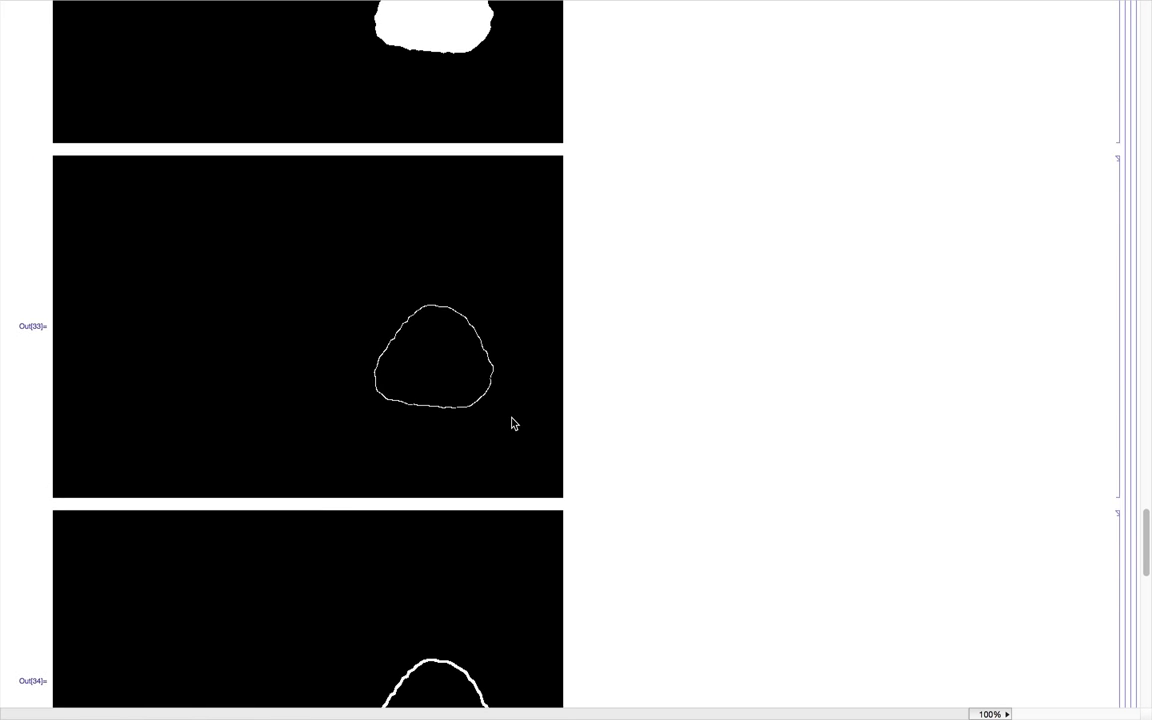
{"action": "scroll", "coordinate": [511, 424], "scroll_direction": "down", "scroll_amount": 15}
{"action": "scroll", "coordinate": [528, 481], "scroll_direction": "down", "scroll_amount": 2}
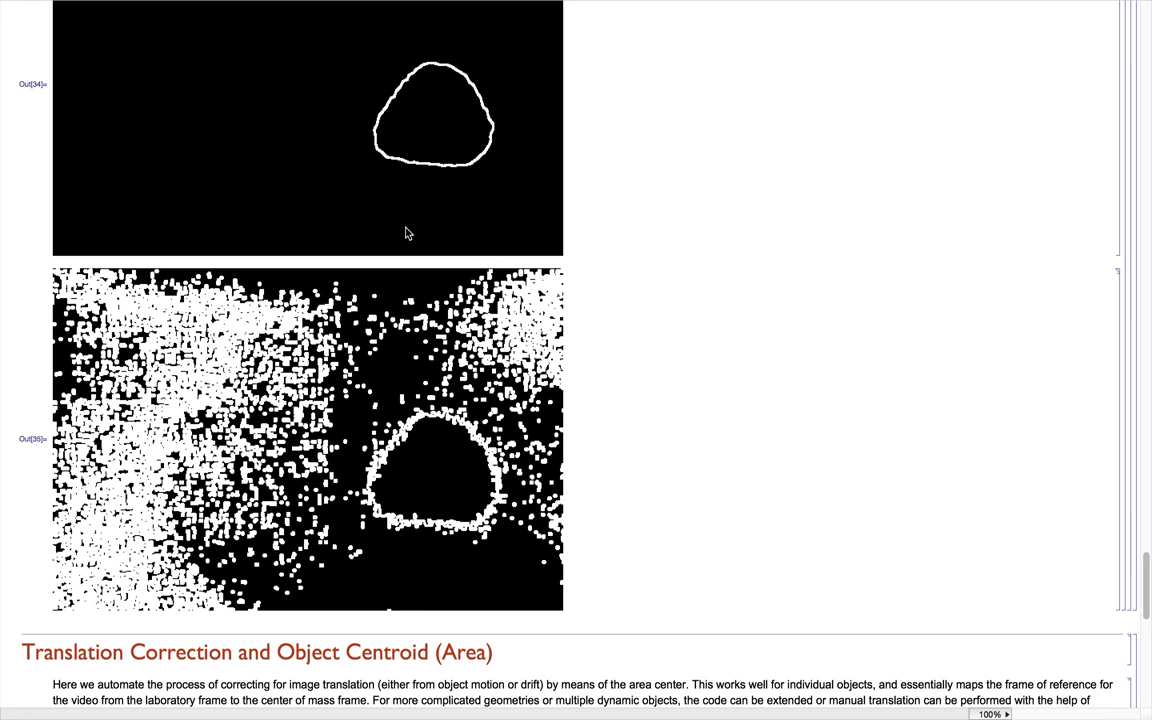
Turn off Subtract Background? in the nanoprism frame viewer
{"action": "scroll", "coordinate": [392, 255], "scroll_direction": "down", "scroll_amount": 1}
{"action": "scroll", "coordinate": [390, 266], "scroll_direction": "up", "scroll_amount": 2}
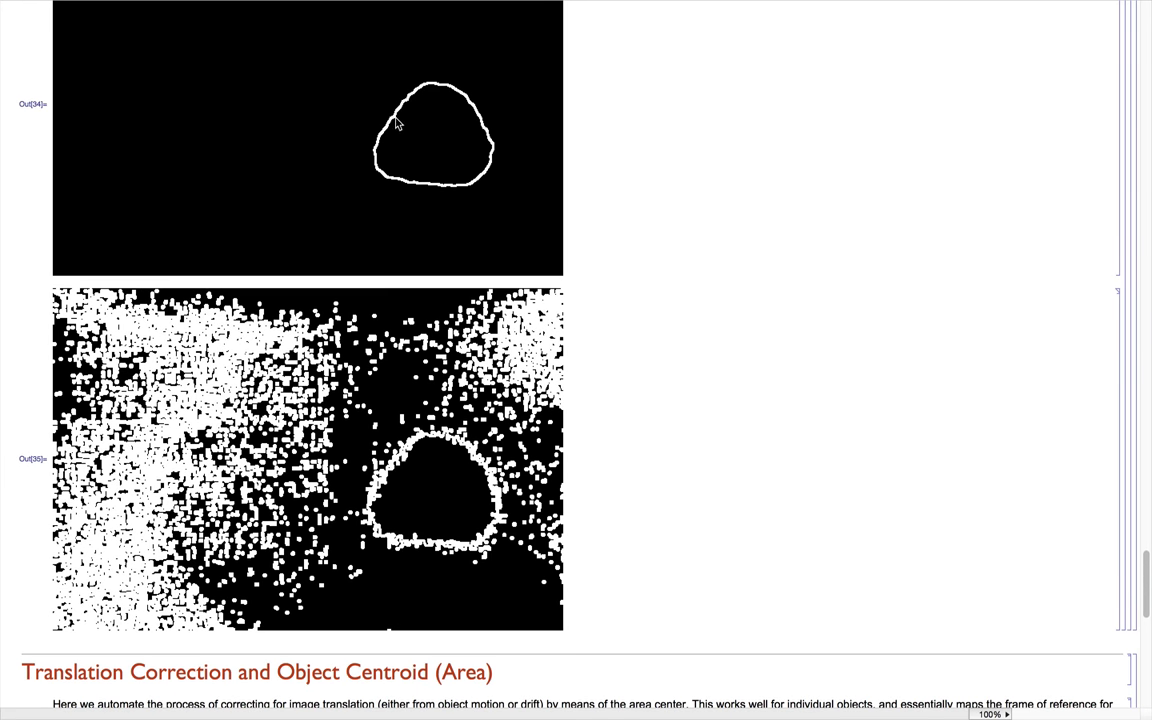
{"action": "scroll", "coordinate": [399, 154], "scroll_direction": "up", "scroll_amount": 10}
{"action": "scroll", "coordinate": [397, 155], "scroll_direction": "up", "scroll_amount": 15}
{"action": "scroll", "coordinate": [397, 155], "scroll_direction": "up", "scroll_amount": 15}
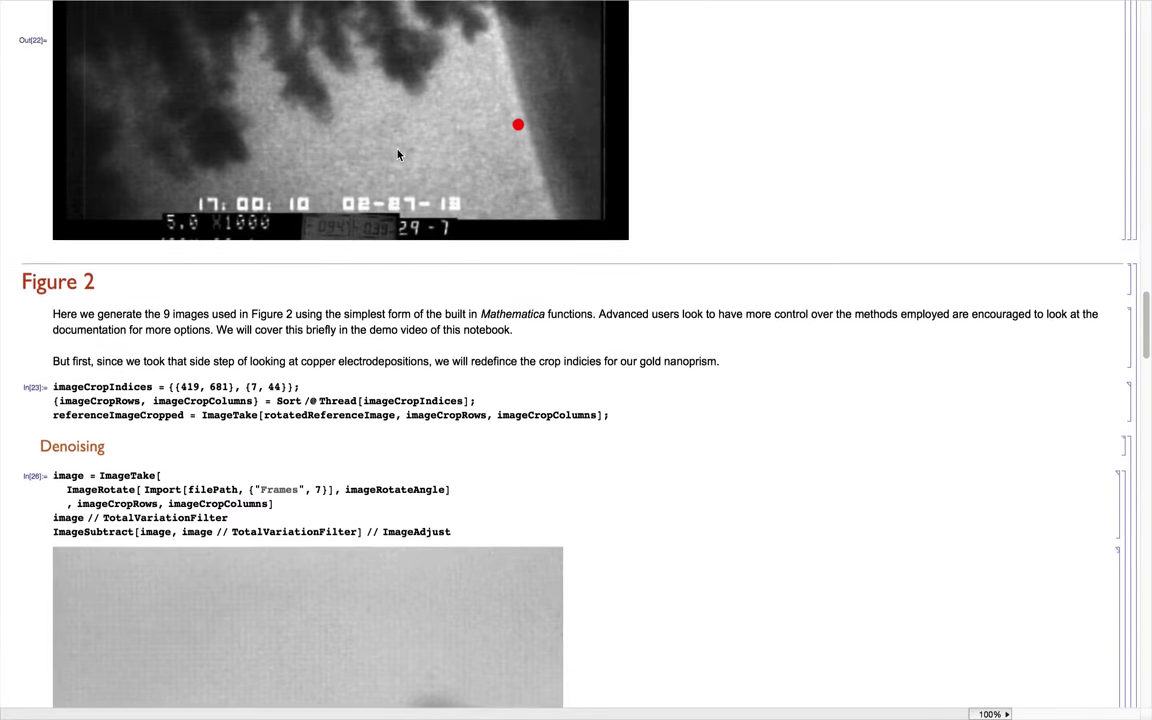
{"action": "scroll", "coordinate": [397, 155], "scroll_direction": "up", "scroll_amount": 12}
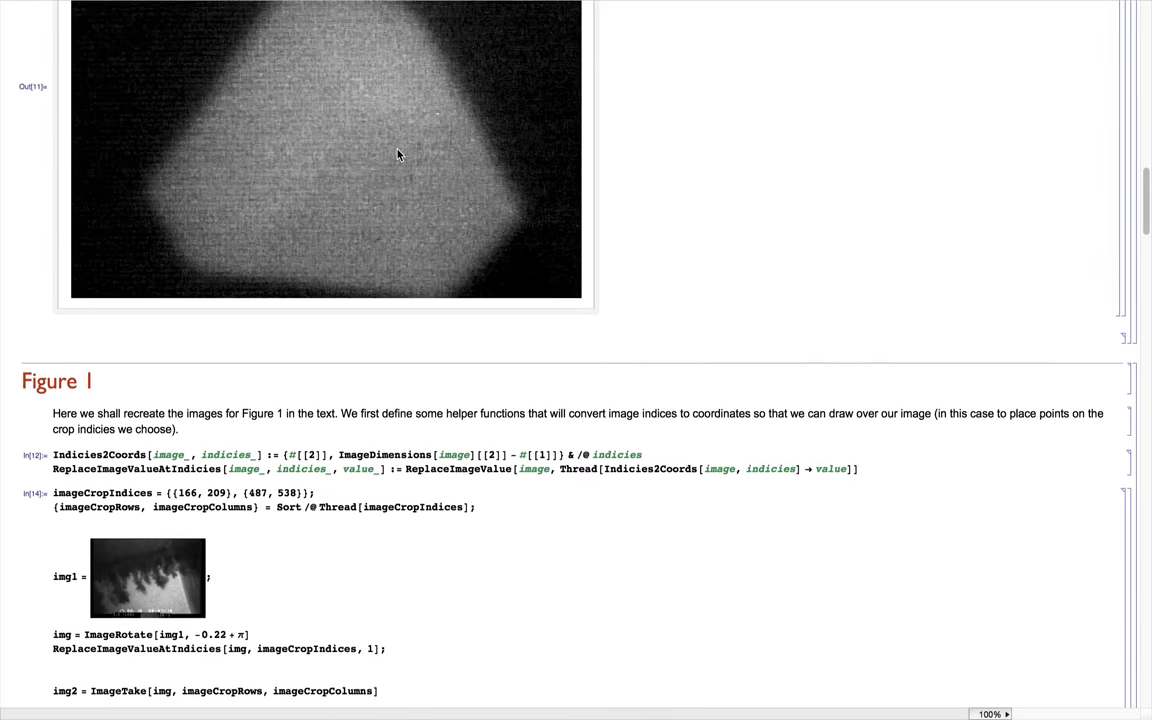
{"action": "left_click", "coordinate": [159, 268]}
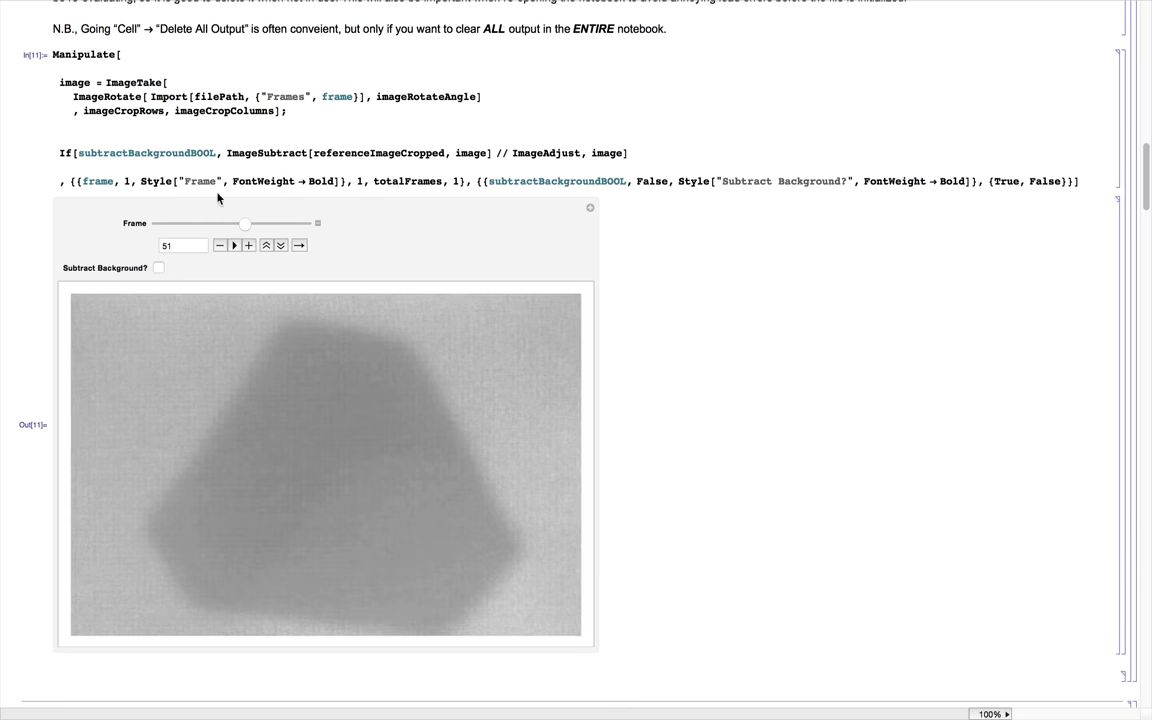
Move the Frame slider through the raw frames, then return to the Find Center of Mass section
{"action": "mouse_move", "coordinate": [229, 226]}
{"action": "left_mouse_down"}
{"action": "mouse_move", "coordinate": [206, 226]}
{"action": "mouse_move", "coordinate": [263, 229]}
{"action": "mouse_move", "coordinate": [183, 224]}
{"action": "mouse_move", "coordinate": [228, 224]}
{"action": "left_mouse_up"}
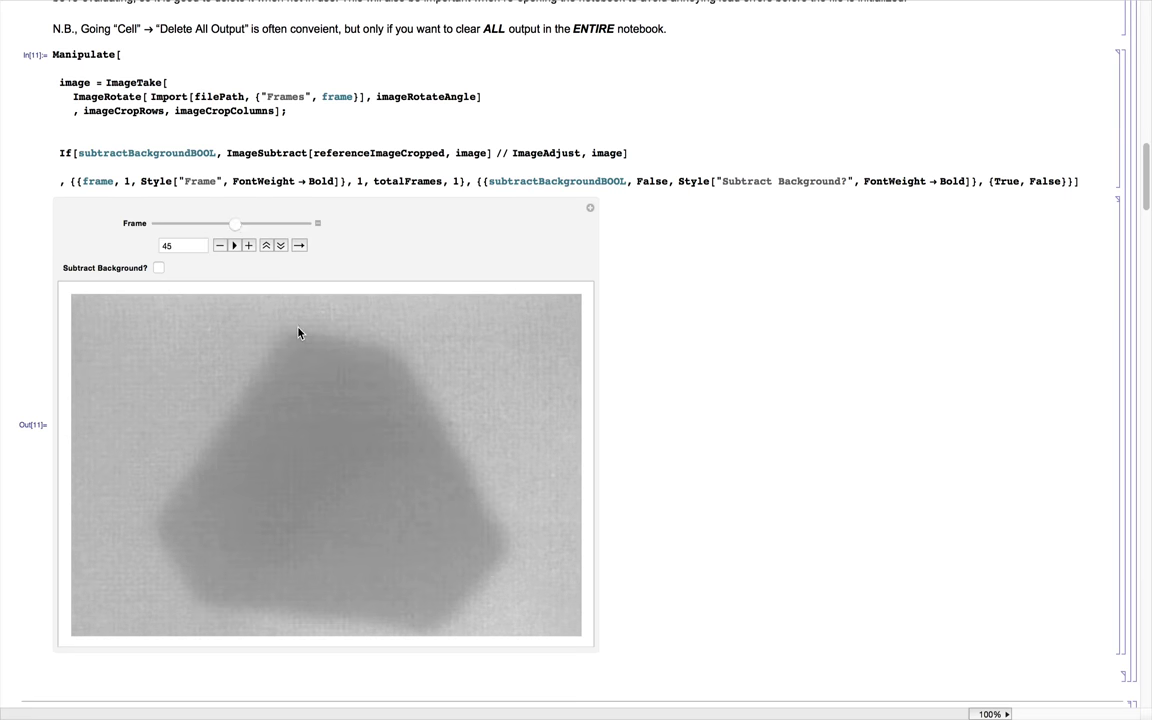
{"action": "scroll", "coordinate": [268, 294], "scroll_direction": "down", "scroll_amount": 20}
{"action": "scroll", "coordinate": [298, 332], "scroll_direction": "down", "scroll_amount": 20}
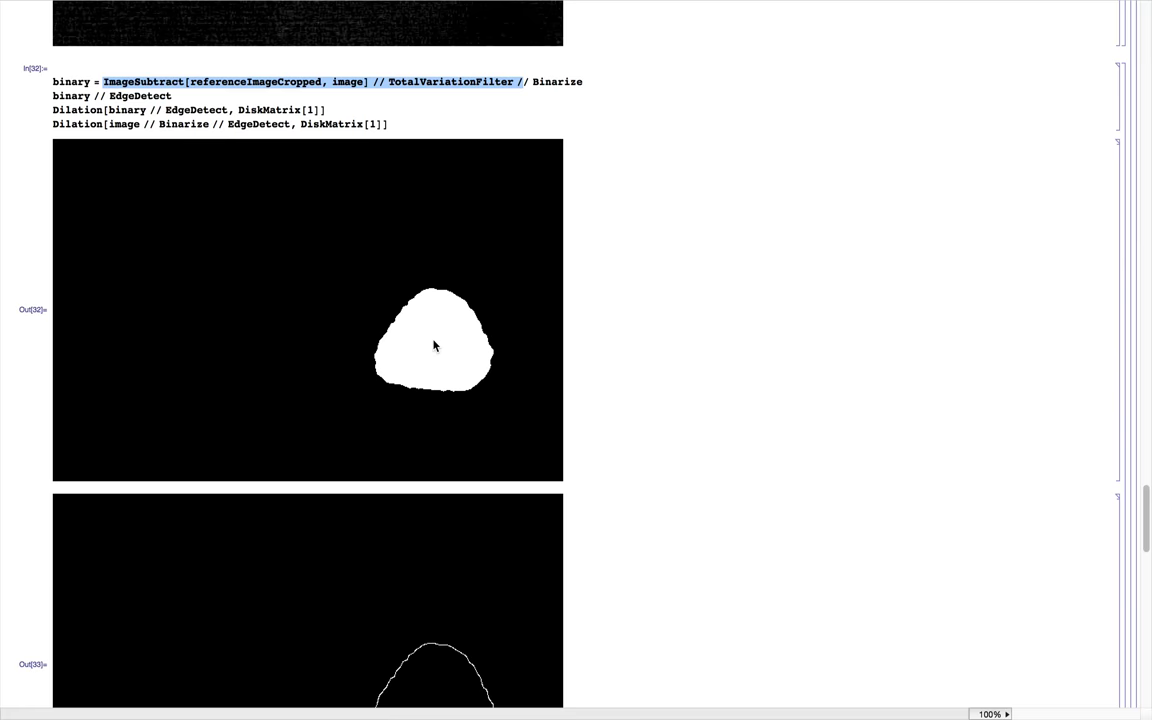
{"action": "scroll", "coordinate": [434, 345], "scroll_direction": "down", "scroll_amount": 20}
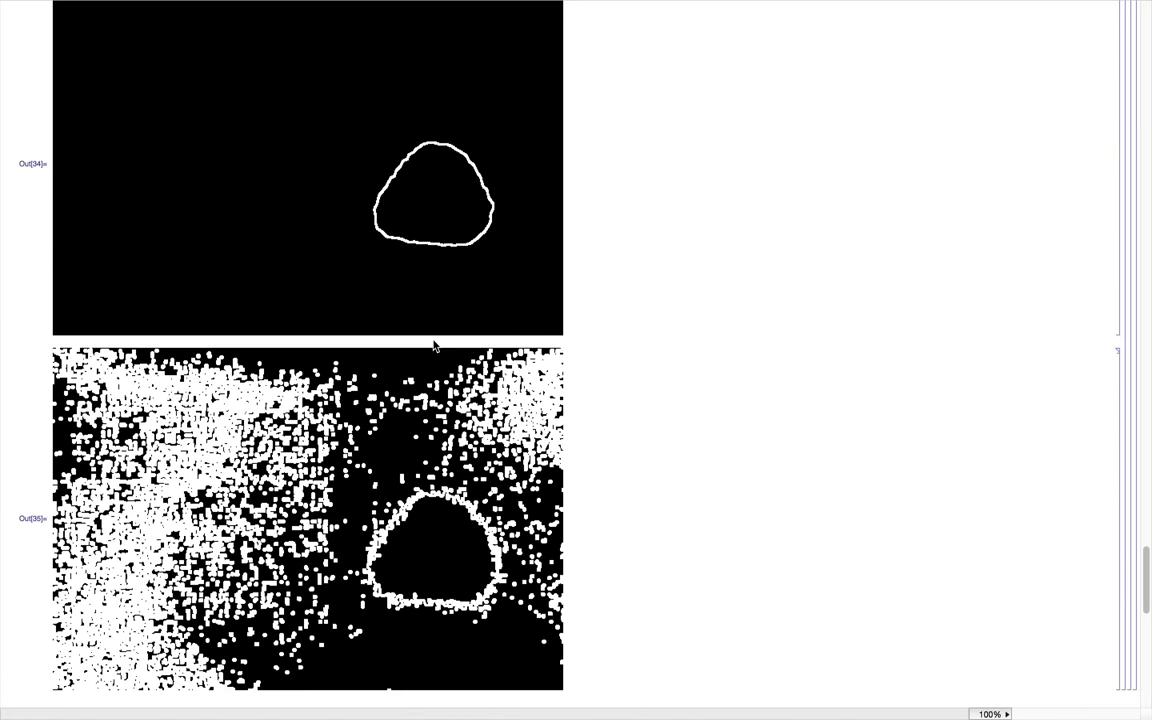
{"action": "scroll", "coordinate": [434, 345], "scroll_direction": "down", "scroll_amount": 20}
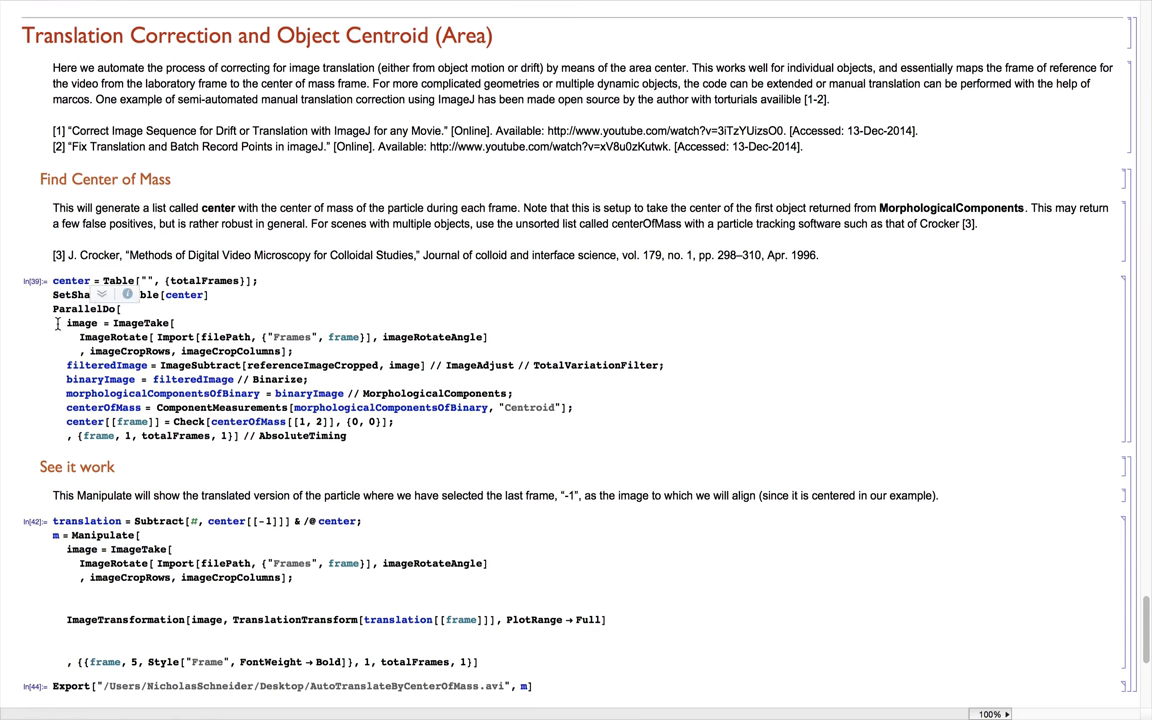
{"action": "left_click_drag", "start_coordinate": [68, 322], "coordinate": [299, 349]}
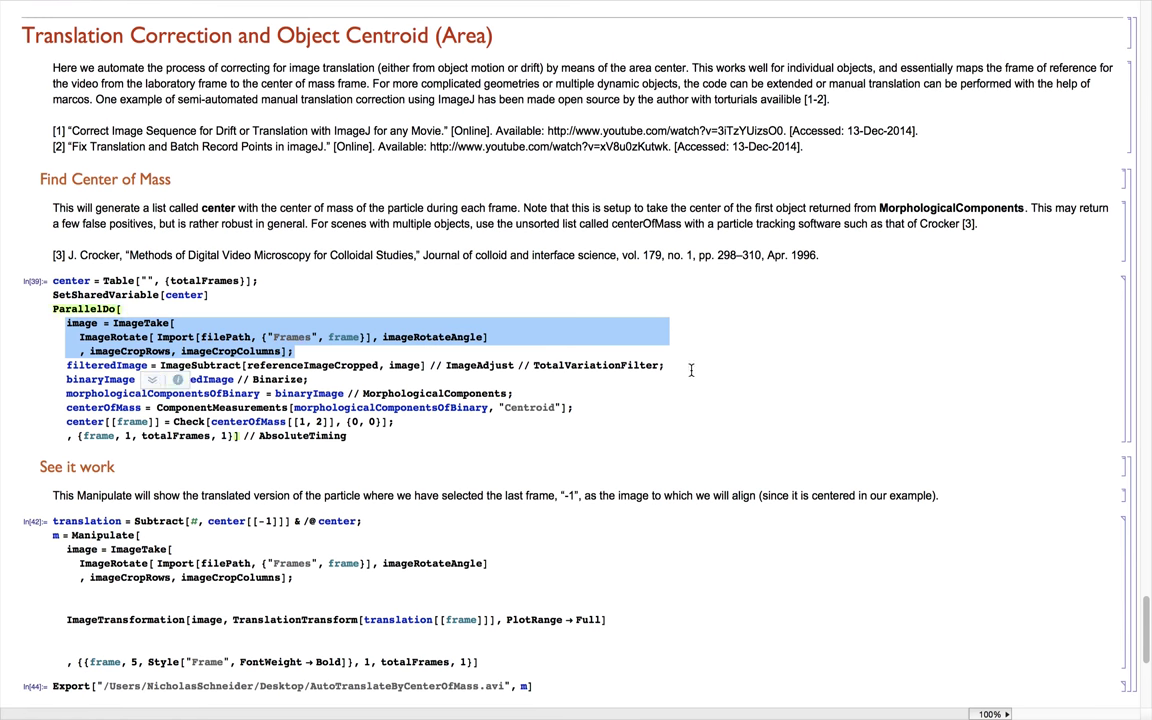
{"action": "left_click_drag", "start_coordinate": [690, 370], "coordinate": [415, 370]}
{"action": "left_click_drag", "start_coordinate": [272, 380], "coordinate": [88, 382]}
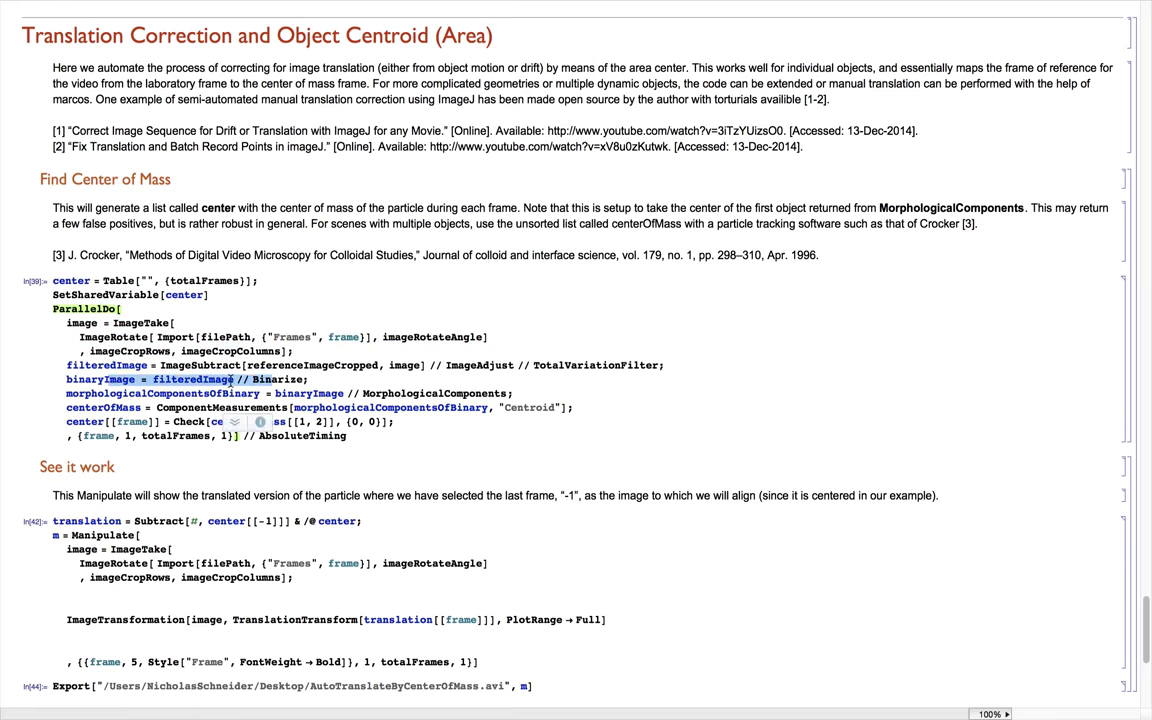
{"action": "scroll", "coordinate": [150, 335], "scroll_direction": "up", "scroll_amount": 10}
{"action": "scroll", "coordinate": [173, 370], "scroll_direction": "up", "scroll_amount": 15}
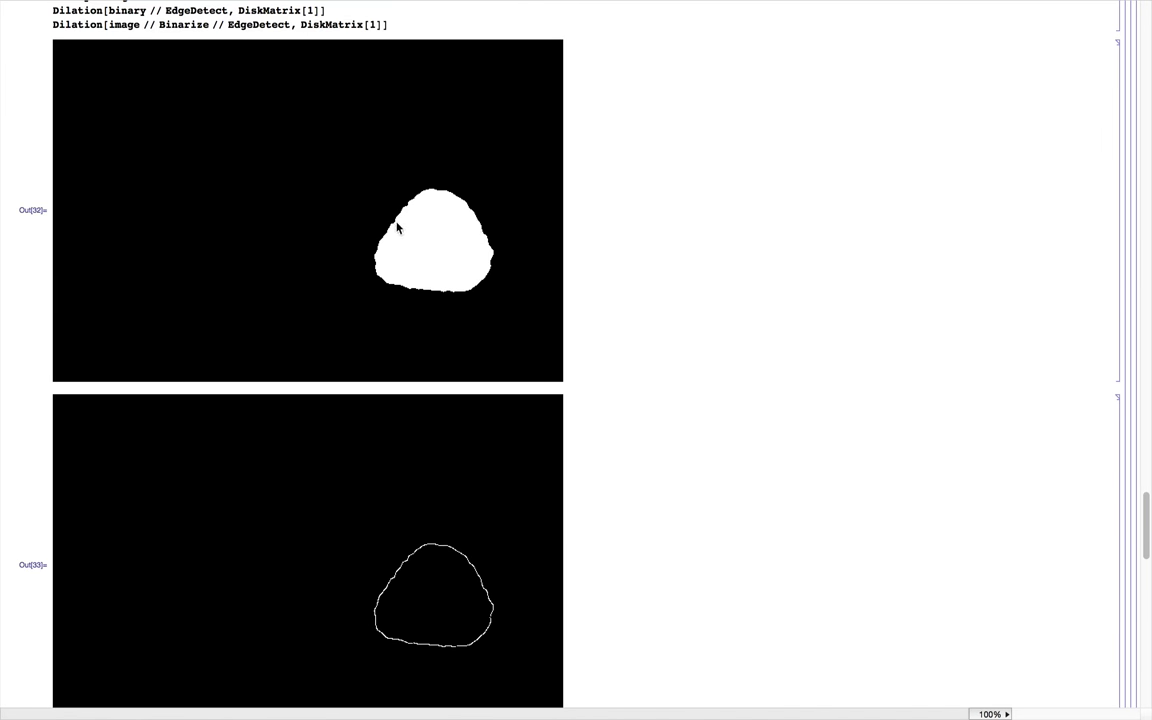
{"action": "scroll", "coordinate": [434, 251], "scroll_direction": "down", "scroll_amount": 20}
{"action": "scroll", "coordinate": [434, 251], "scroll_direction": "down", "scroll_amount": 4}
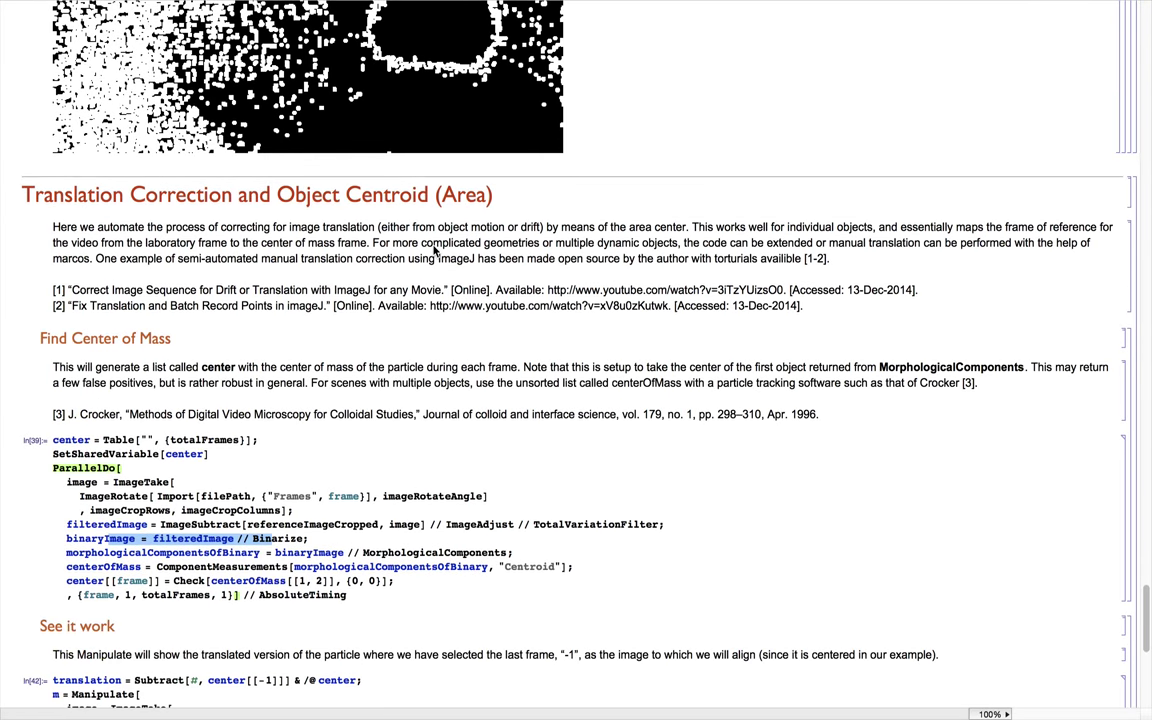
{"action": "scroll", "coordinate": [434, 251], "scroll_direction": "down", "scroll_amount": 2}
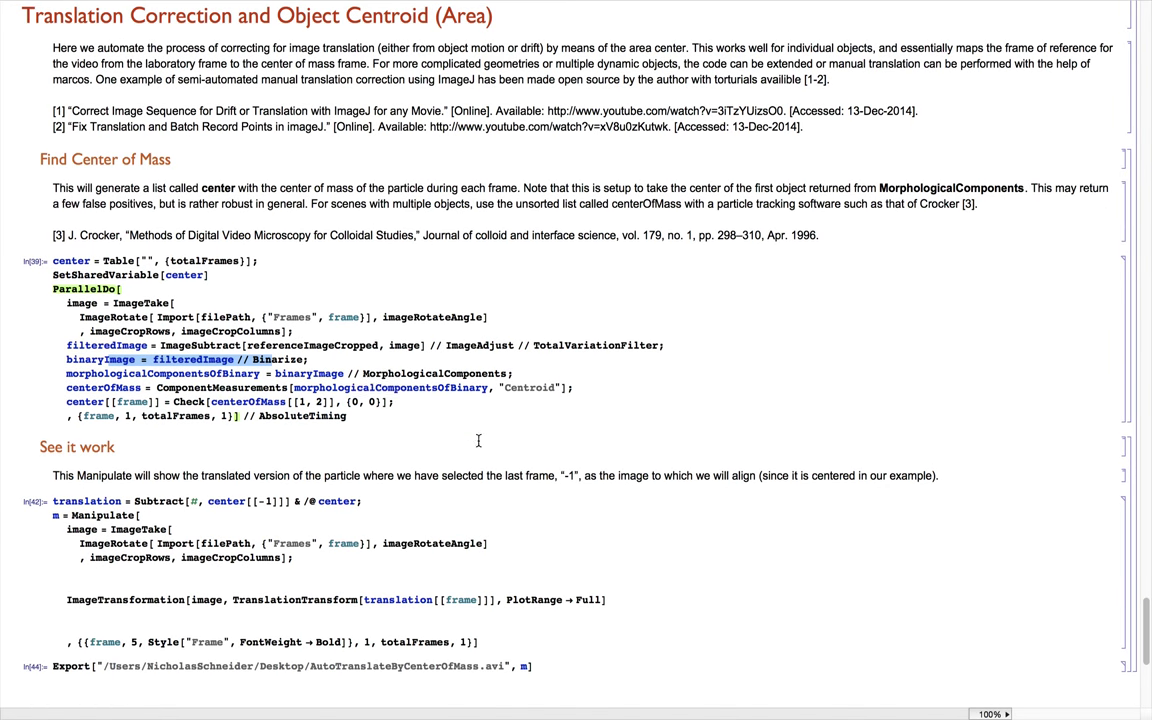
{"action": "scroll", "coordinate": [478, 440], "scroll_direction": "down", "scroll_amount": 2}
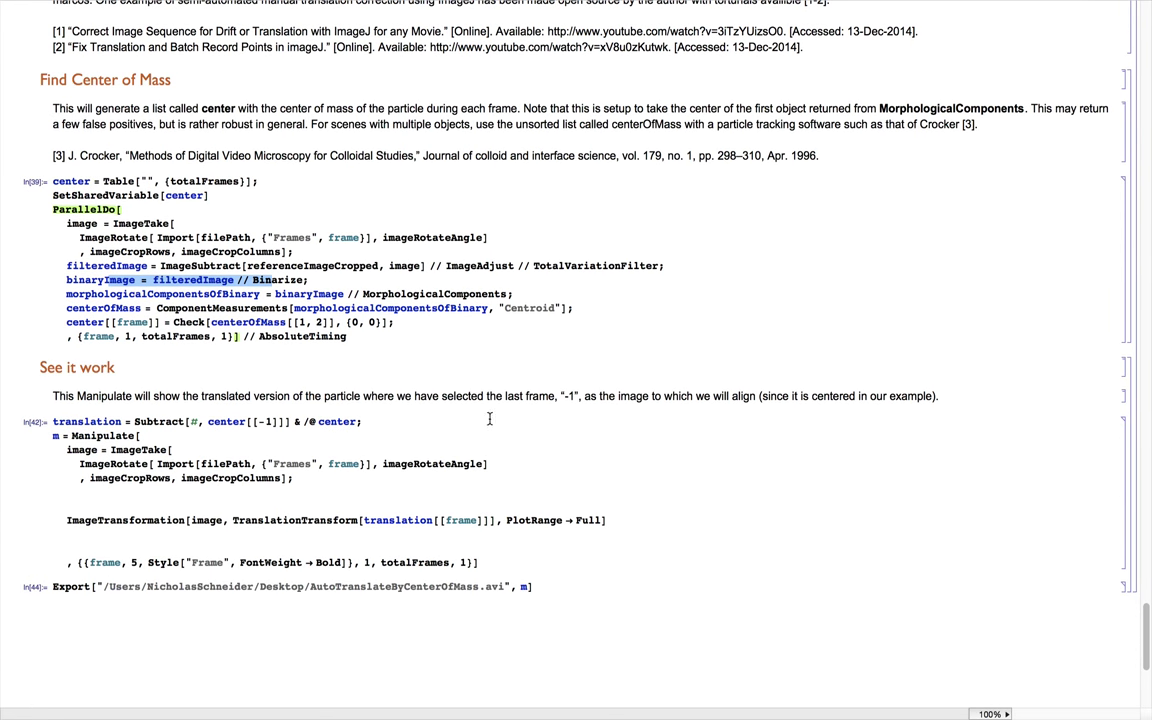
{"action": "scroll", "coordinate": [440, 372], "scroll_direction": "up", "scroll_amount": 1}
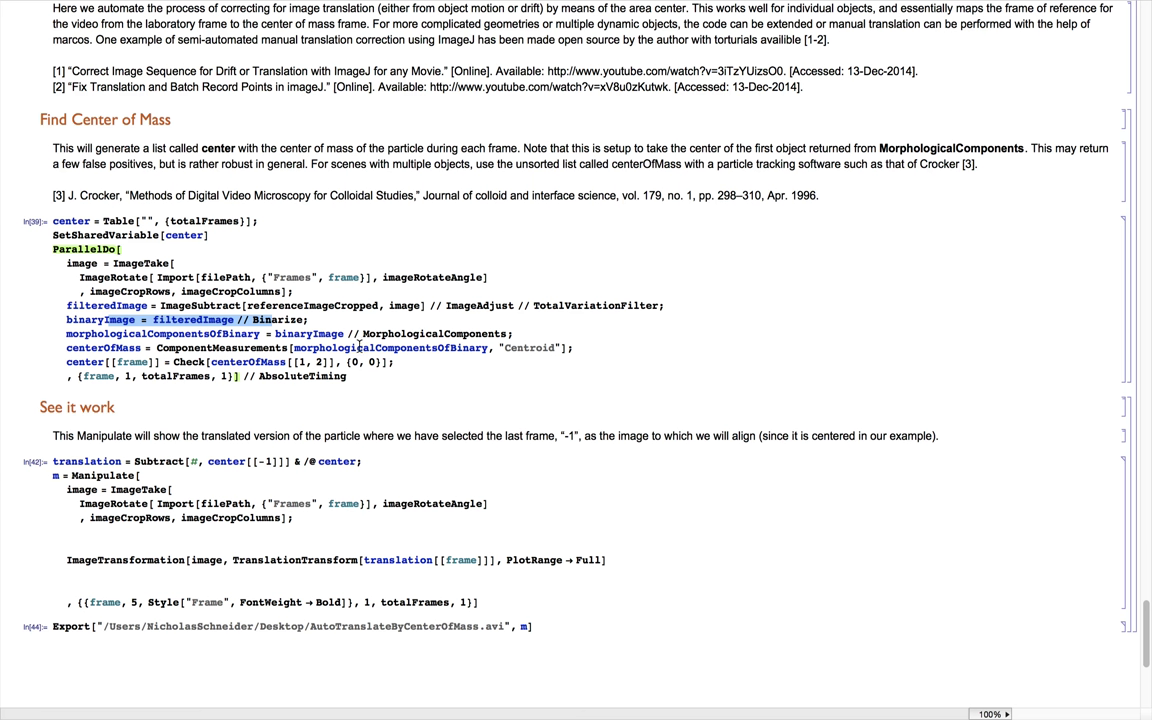
{"action": "left_click", "coordinate": [185, 343]}
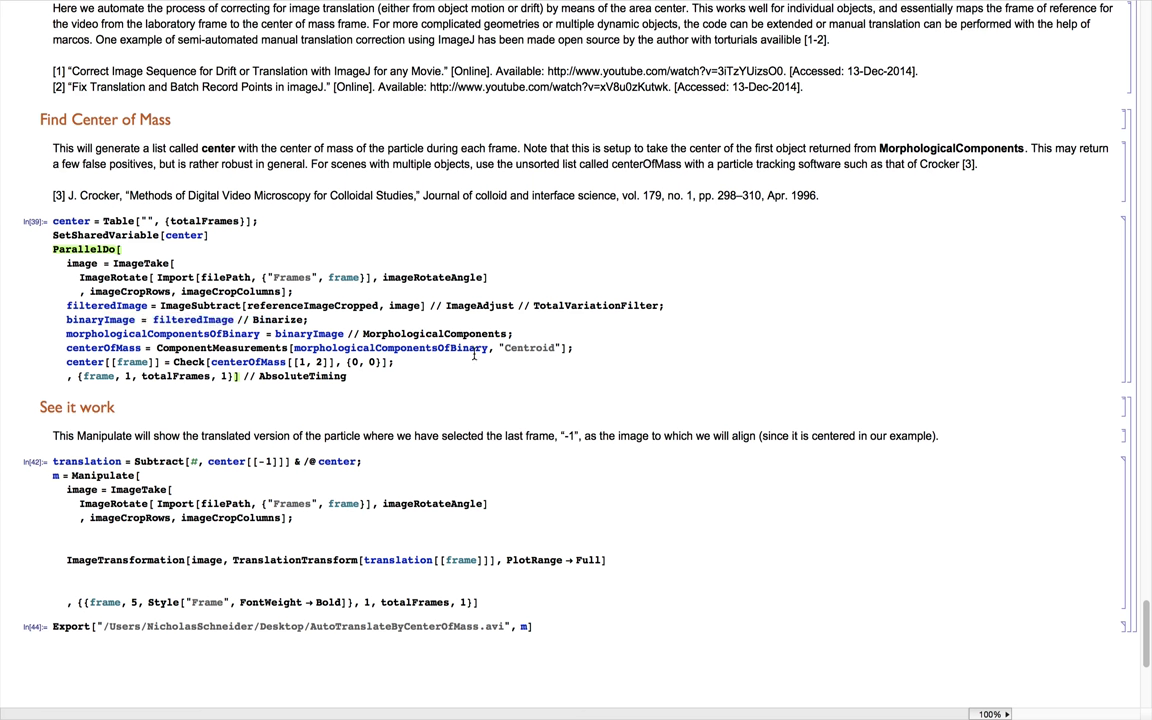
Run the center-of-mass ParallelDo cell, which returns {18.389744, Null} with a Part::partw warning
{"action": "key", "text": "shift+Return"}
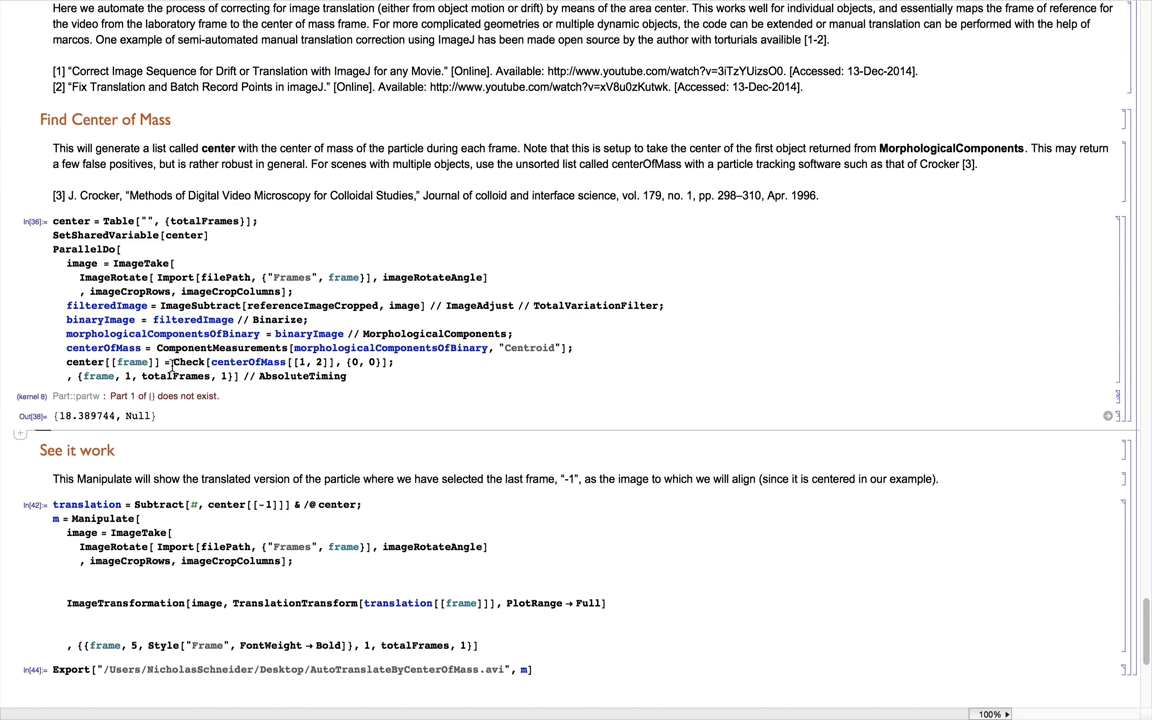
{"action": "left_click", "coordinate": [253, 362]}
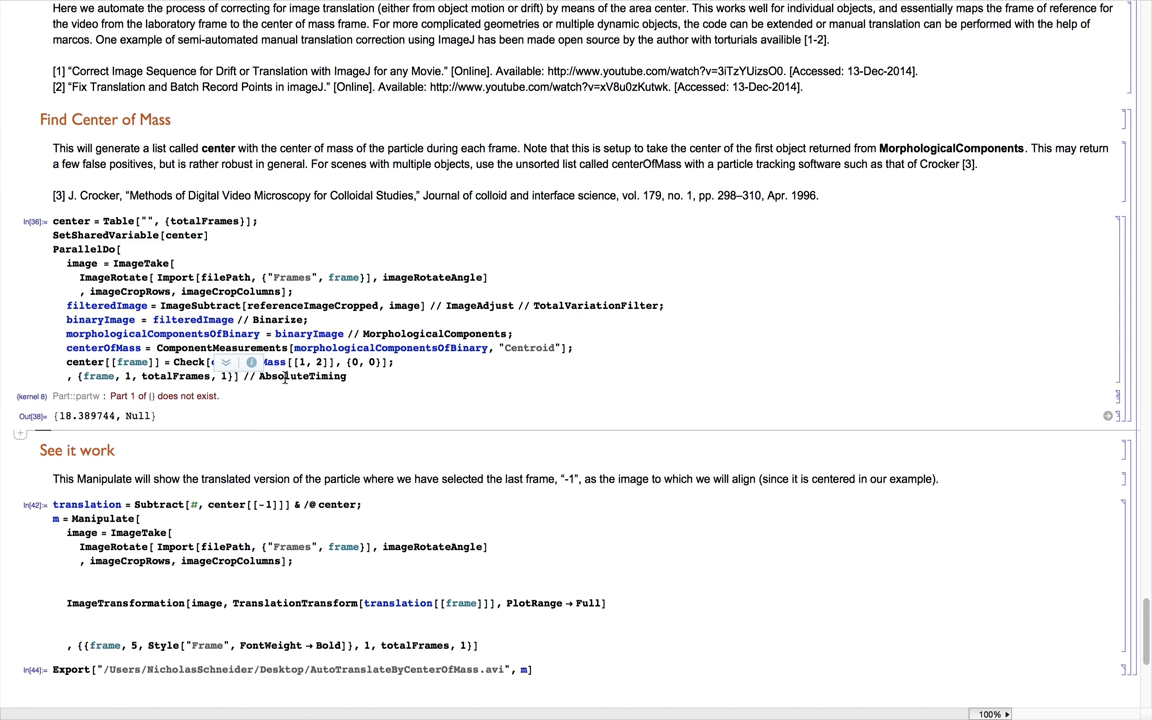
{"action": "left_click", "coordinate": [146, 306]}
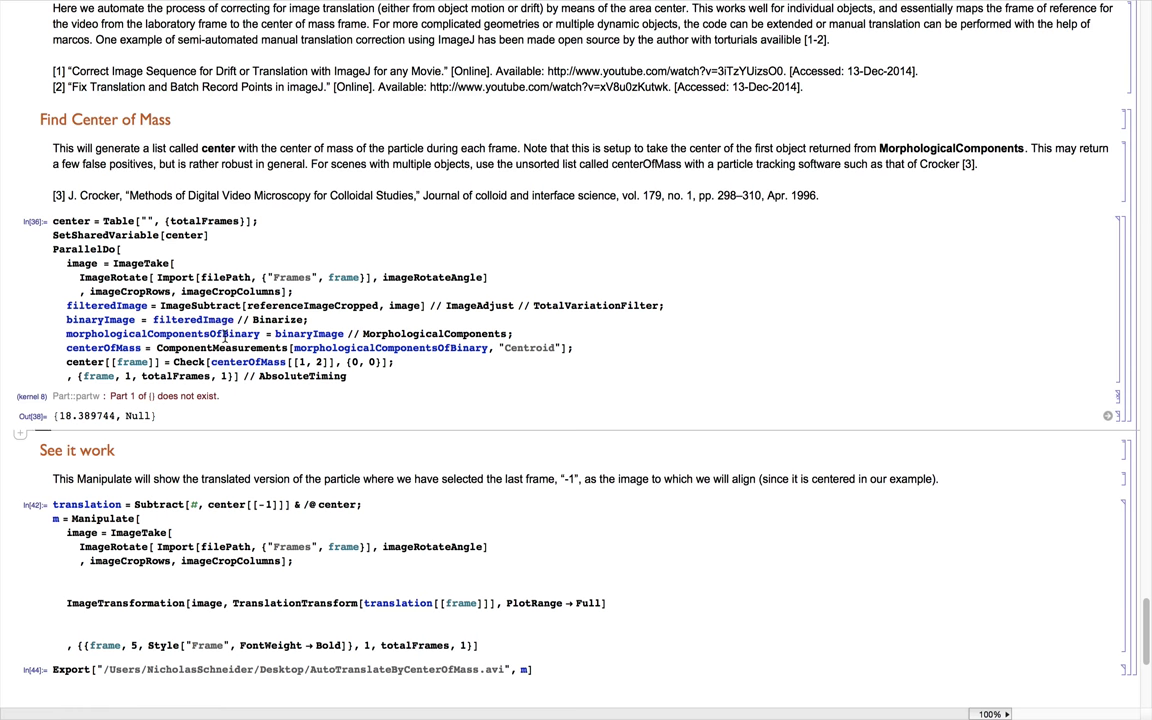
{"action": "scroll", "coordinate": [199, 316], "scroll_direction": "down", "scroll_amount": 2}
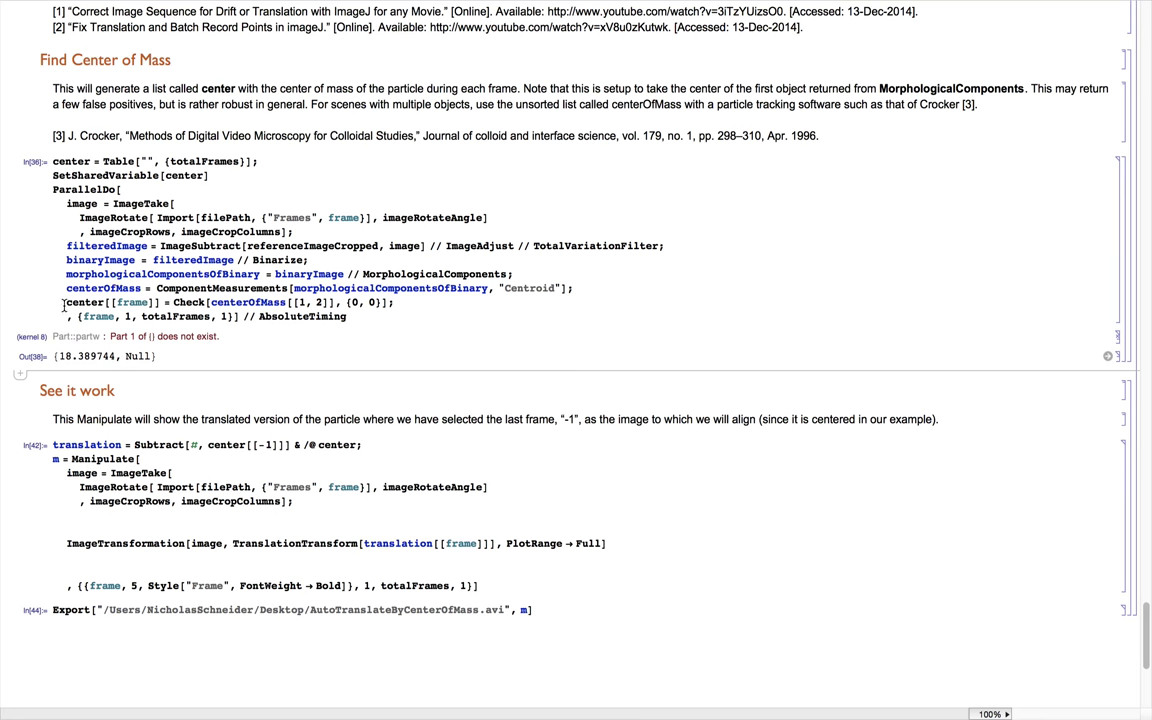
Evaluate center in a new cell below Out[38] to list the per-frame centroids, starting at {0, 0}
{"action": "left_click", "coordinate": [189, 359]}
{"action": "left_click", "coordinate": [190, 366]}
{"action": "type", "text": "center"}
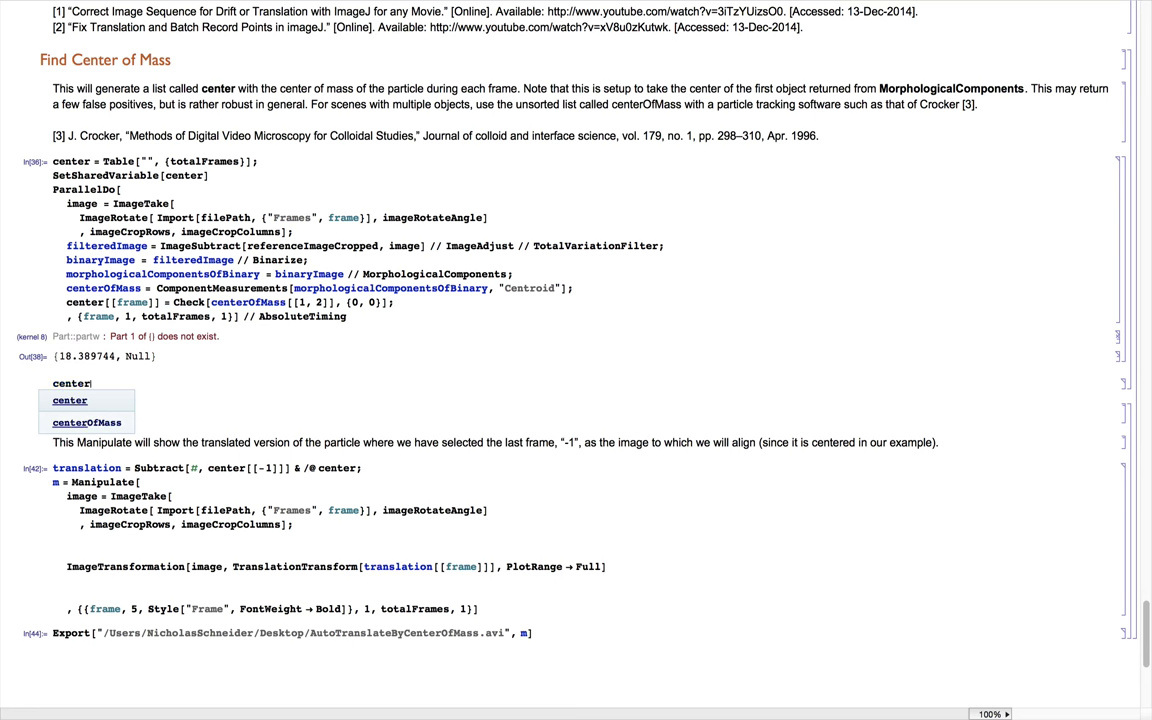
{"action": "key", "text": "shift+Return"}
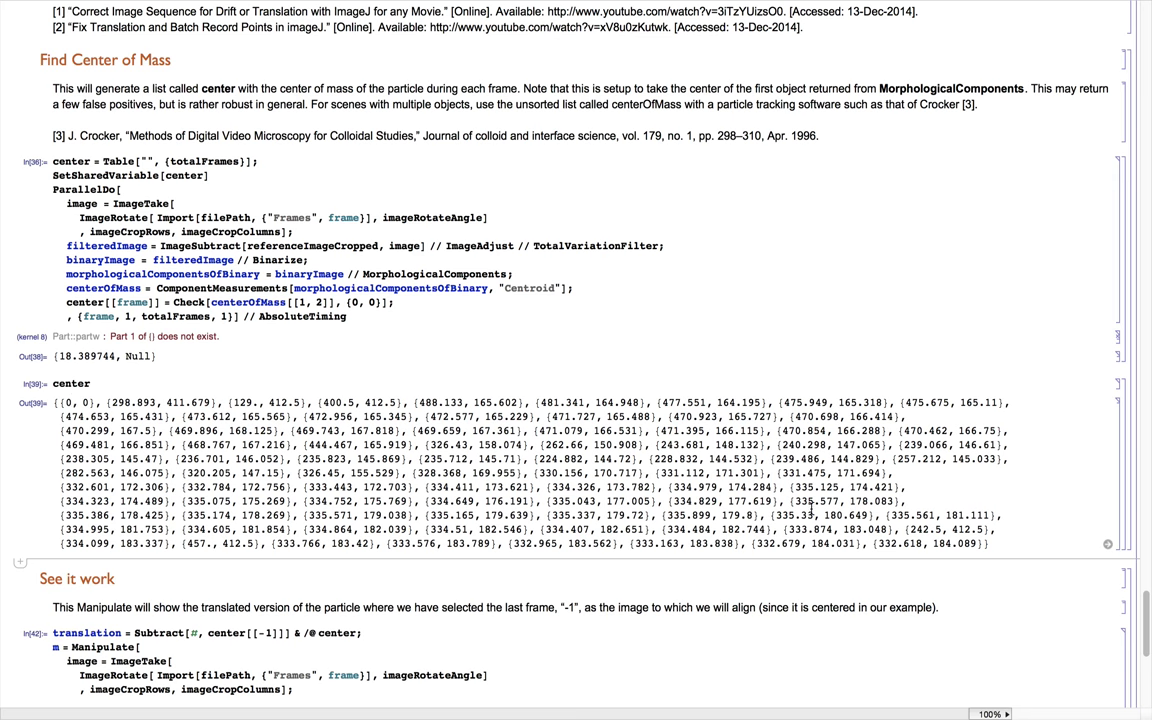
Look over the centroid list and put the caret in the See it work Manipulate cell
{"action": "scroll", "coordinate": [811, 510], "scroll_direction": "down", "scroll_amount": 2}
{"action": "scroll", "coordinate": [811, 510], "scroll_direction": "down", "scroll_amount": 6}
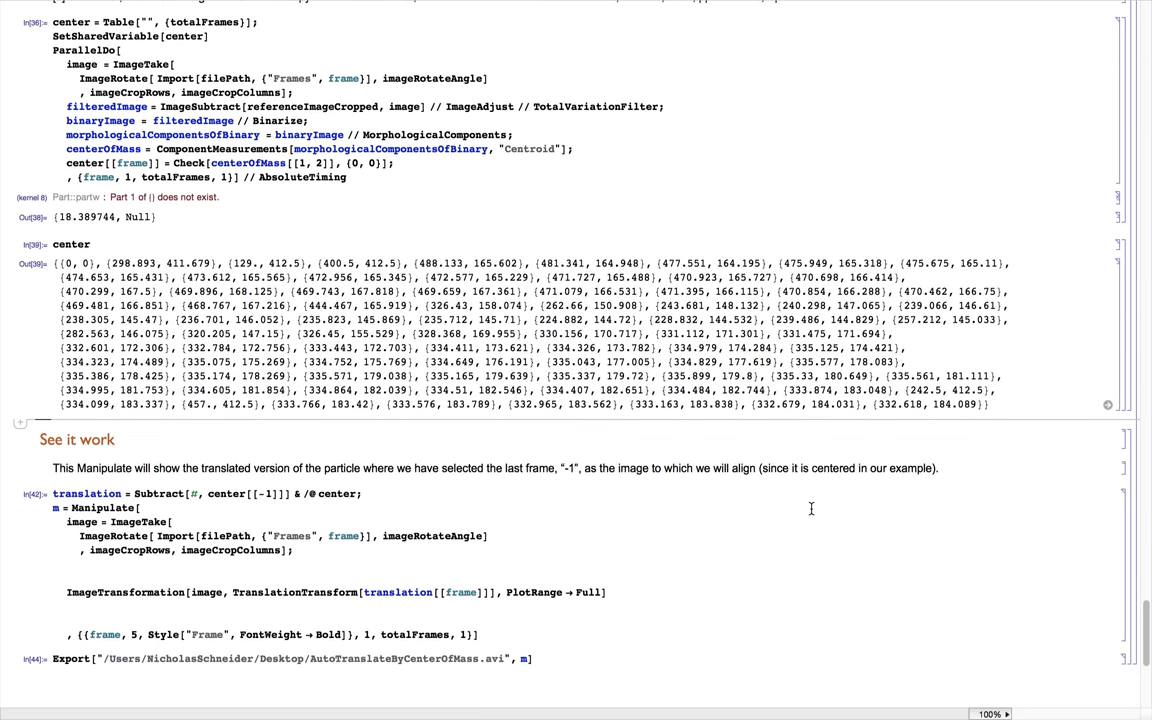
{"action": "scroll", "coordinate": [811, 509], "scroll_direction": "down", "scroll_amount": 5}
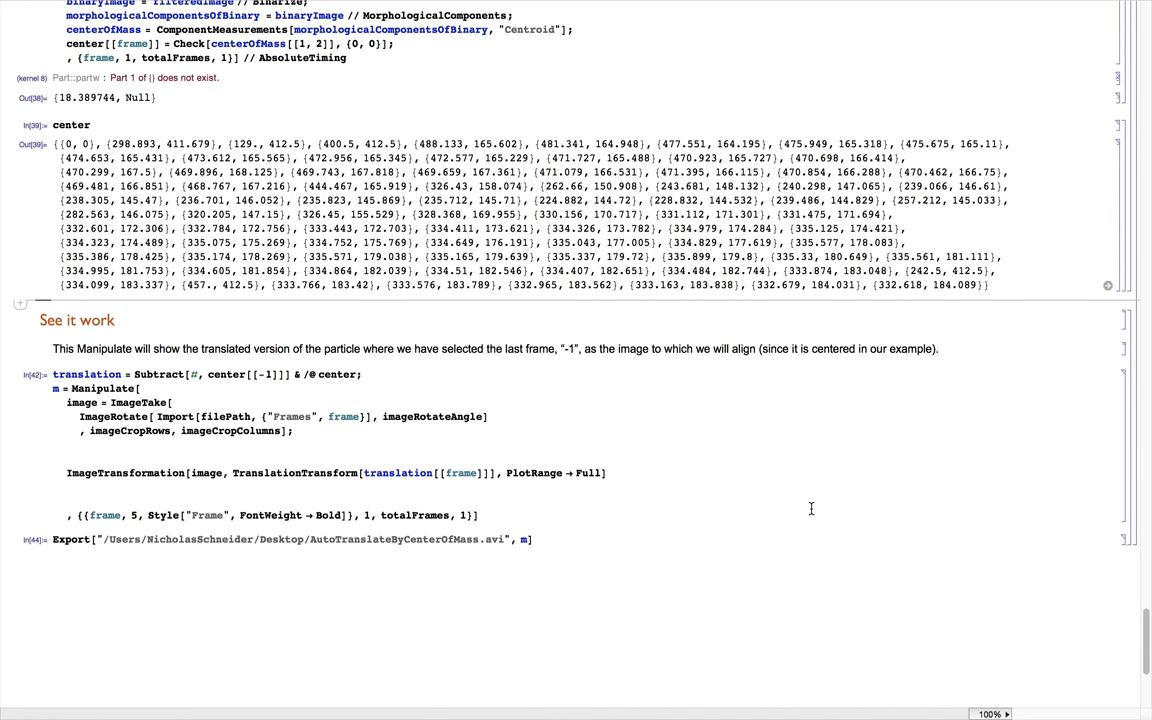
{"action": "scroll", "coordinate": [811, 509], "scroll_direction": "down", "scroll_amount": 3}
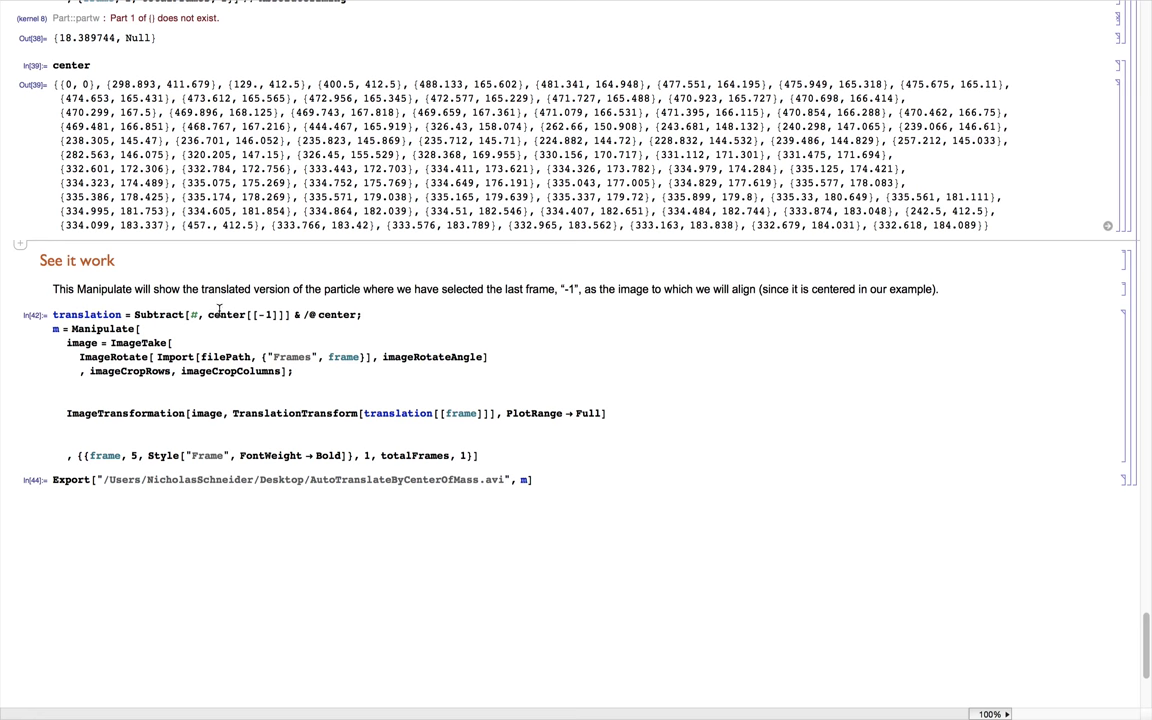
{"action": "scroll", "coordinate": [193, 291], "scroll_direction": "up", "scroll_amount": 3}
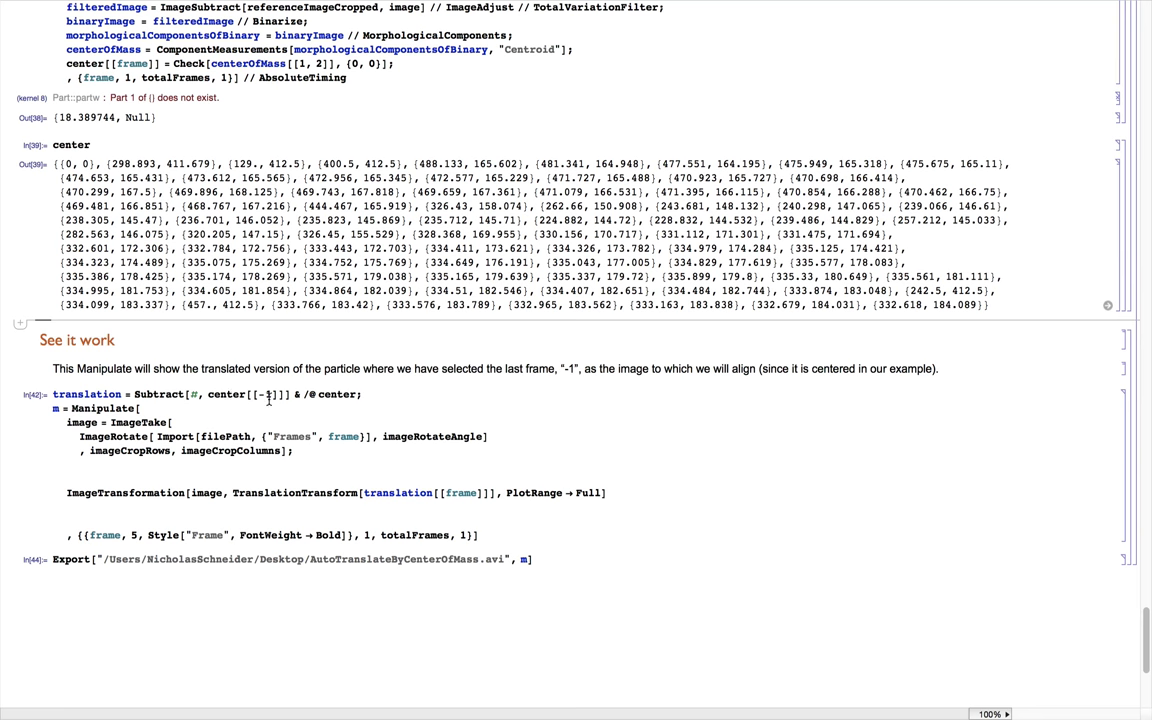
{"action": "left_click", "coordinate": [361, 396]}
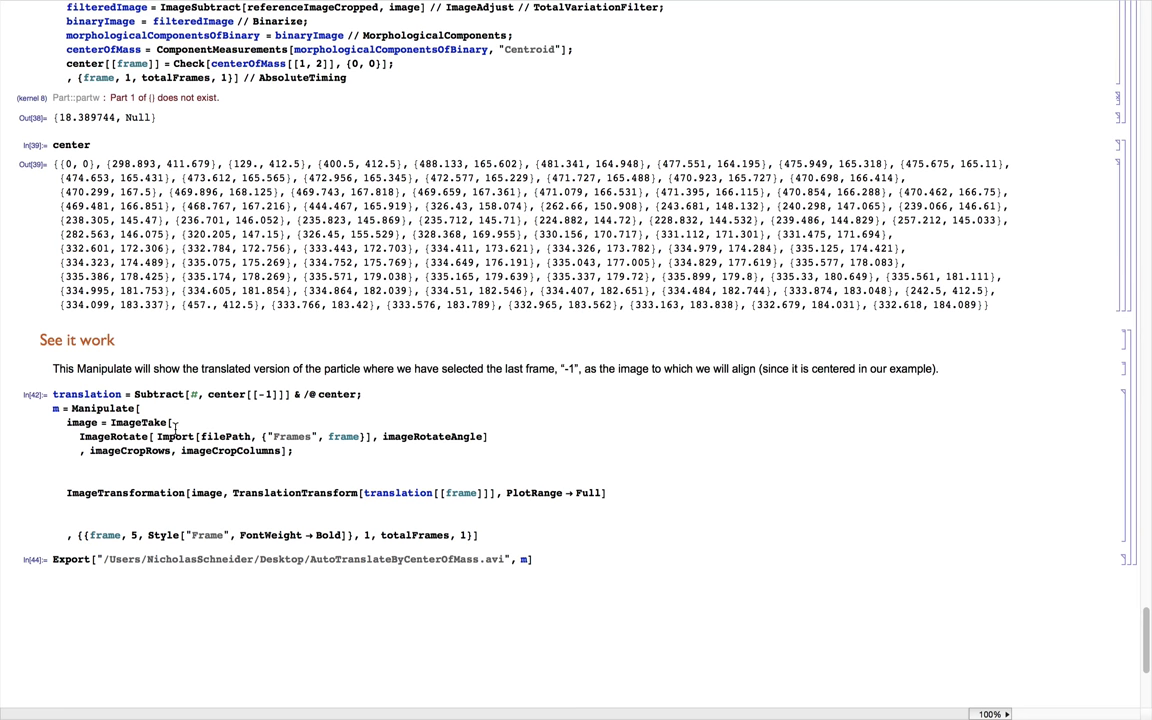
{"action": "left_click", "coordinate": [112, 437]}
Evaluate the translation-correction Manipulate and move its Frame slider to a frame showing the whole centred particle
{"action": "key", "text": "shift+Return"}
{"action": "scroll", "coordinate": [315, 420], "scroll_direction": "down", "scroll_amount": 2}
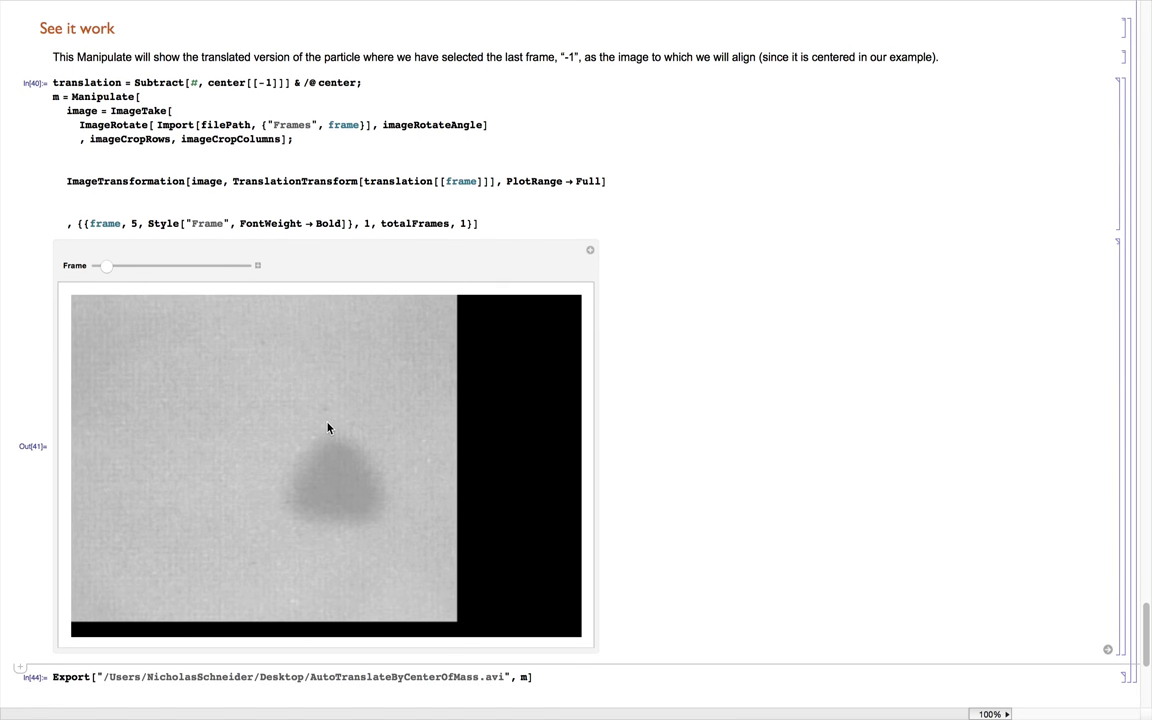
{"action": "mouse_move", "coordinate": [107, 268]}
{"action": "left_mouse_down"}
{"action": "mouse_move", "coordinate": [255, 268]}
{"action": "mouse_move", "coordinate": [88, 266]}
{"action": "mouse_move", "coordinate": [127, 272]}
{"action": "left_mouse_up"}
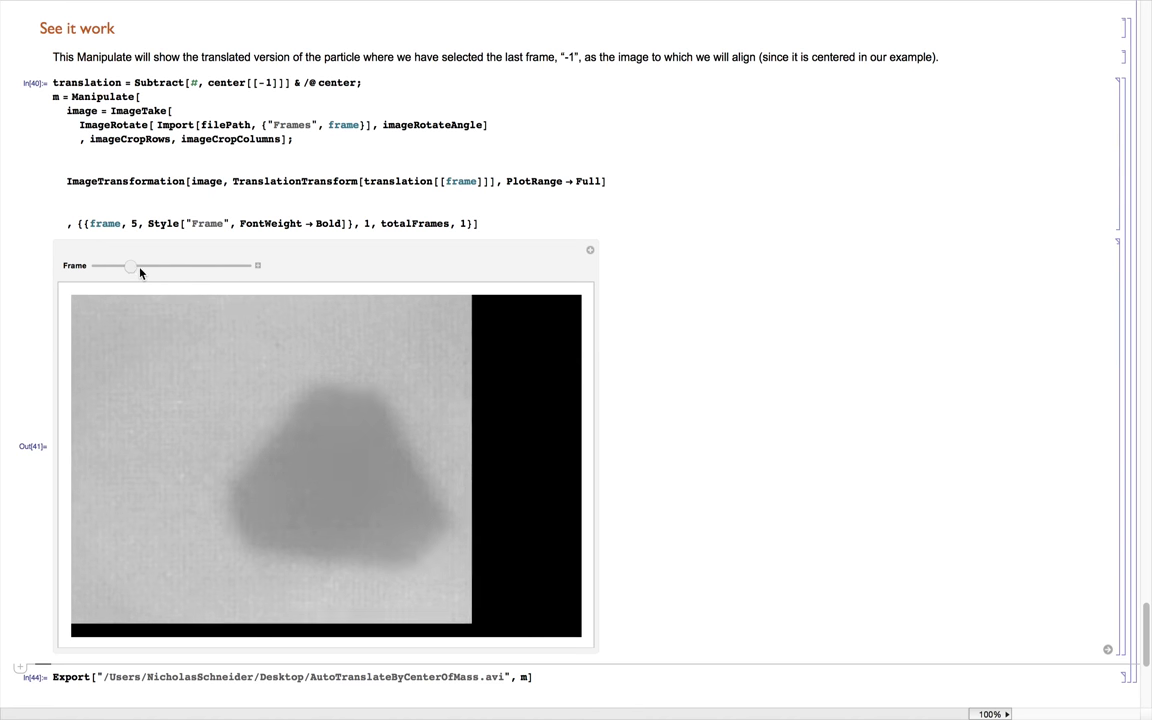
{"action": "left_click_drag", "start_coordinate": [141, 272], "coordinate": [229, 269]}
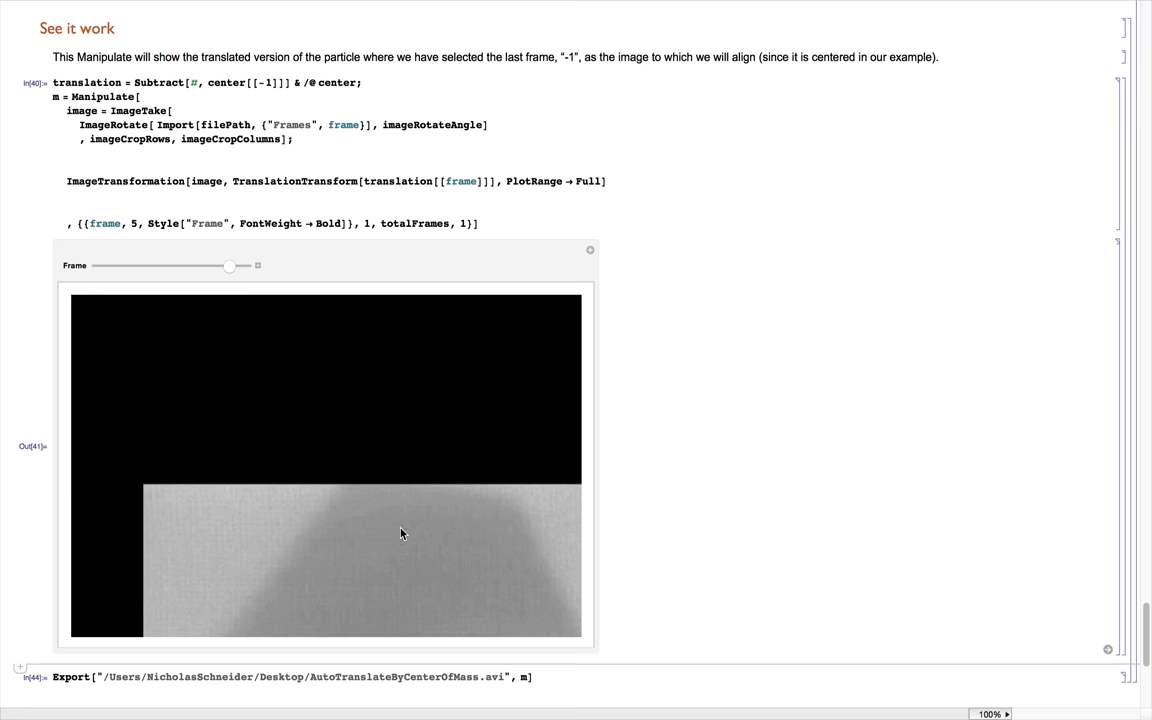
{"action": "scroll", "coordinate": [357, 501], "scroll_direction": "down", "scroll_amount": 1}
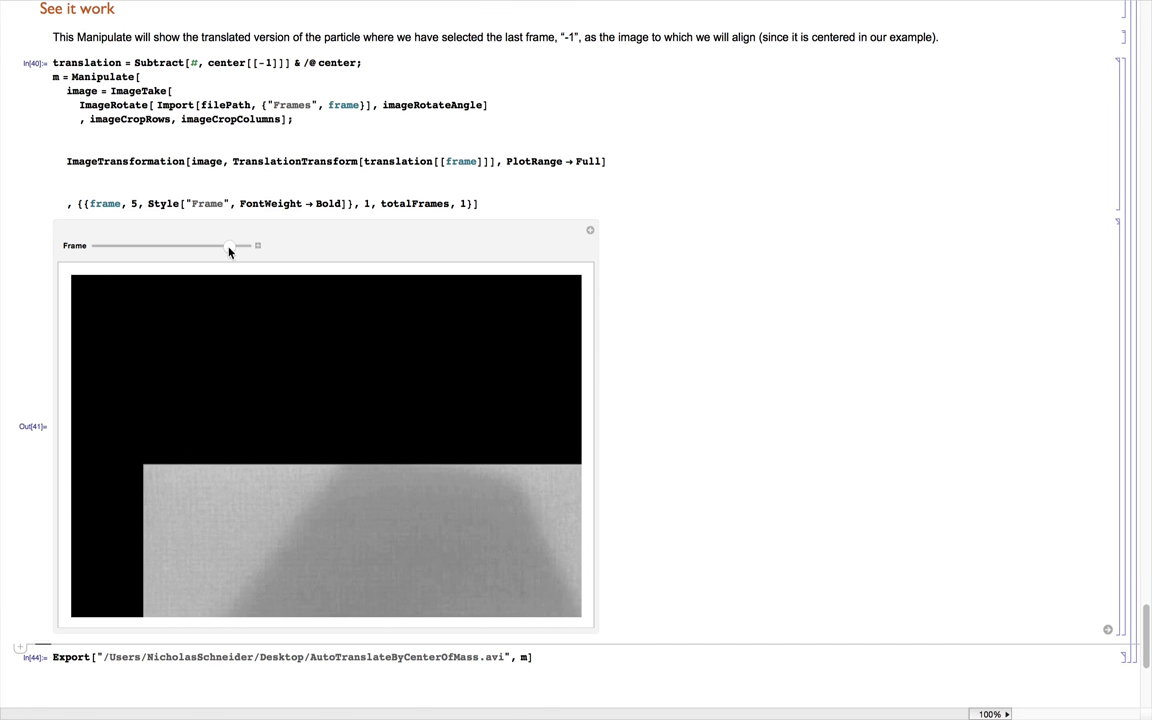
{"action": "left_click_drag", "start_coordinate": [228, 251], "coordinate": [195, 247]}
{"action": "scroll", "coordinate": [195, 247], "scroll_direction": "down", "scroll_amount": 5}
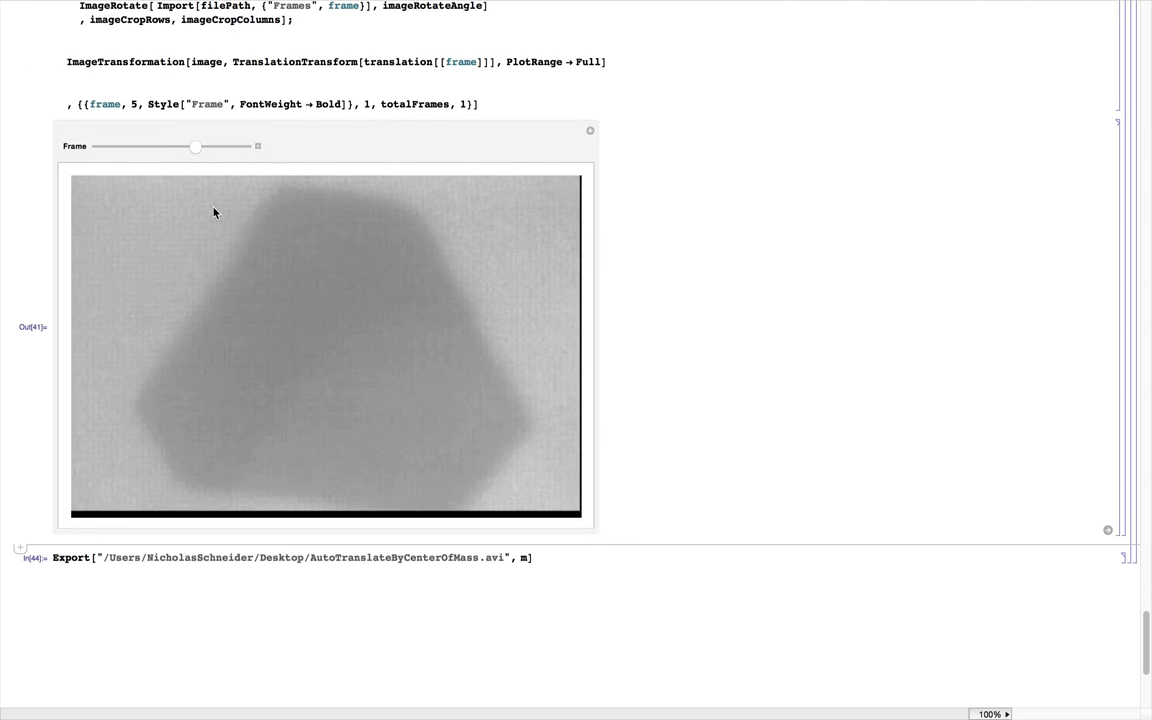
Put the caret at the end of the AutoTranslateByCenterOfMass.avi Export line
{"action": "scroll", "coordinate": [213, 212], "scroll_direction": "up", "scroll_amount": 3}
{"action": "scroll", "coordinate": [137, 225], "scroll_direction": "down", "scroll_amount": 2}
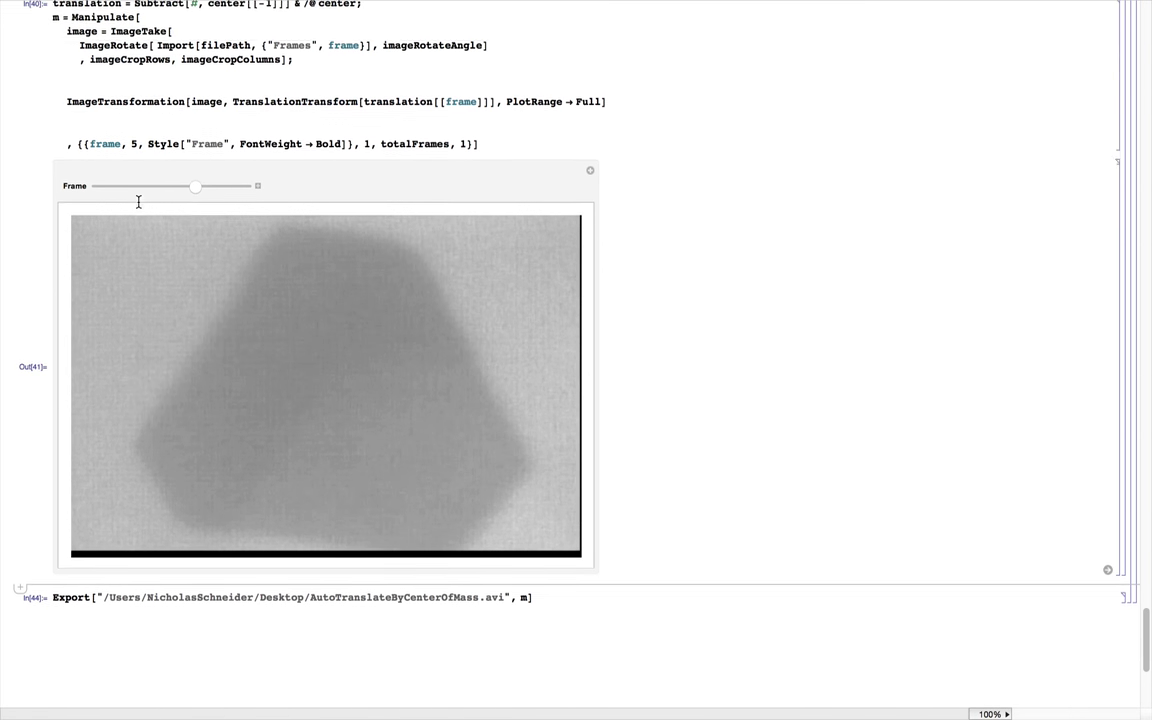
{"action": "scroll", "coordinate": [139, 202], "scroll_direction": "down", "scroll_amount": 2}
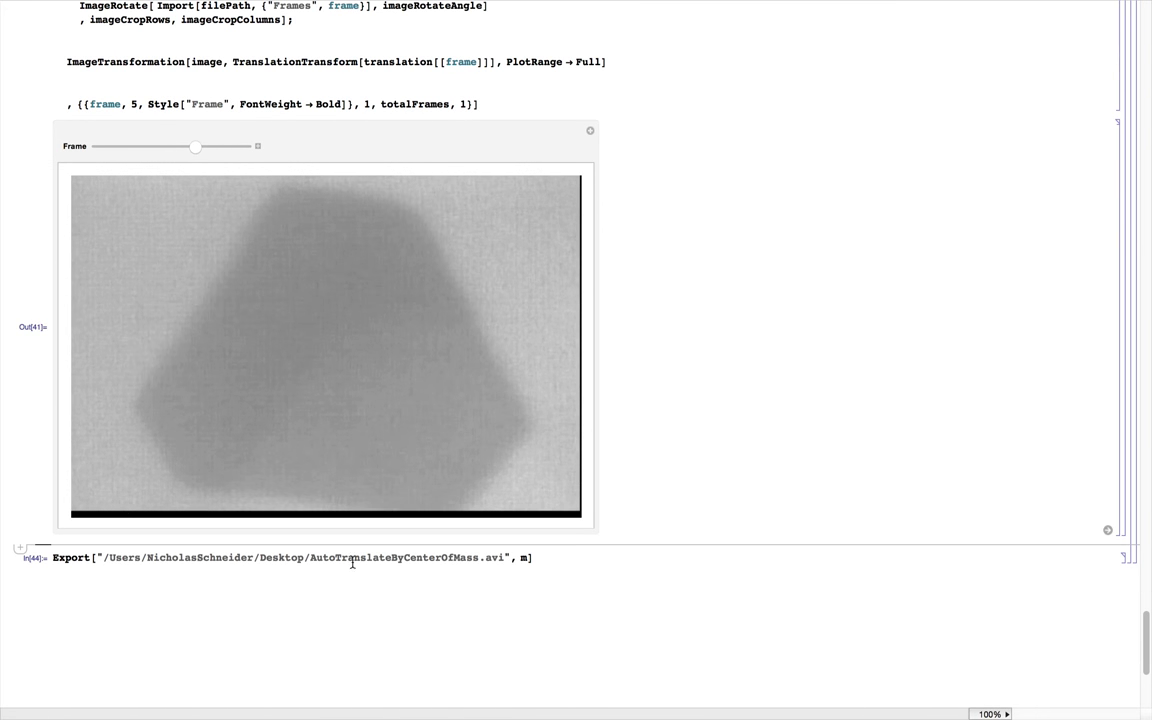
{"action": "left_click", "coordinate": [573, 555]}
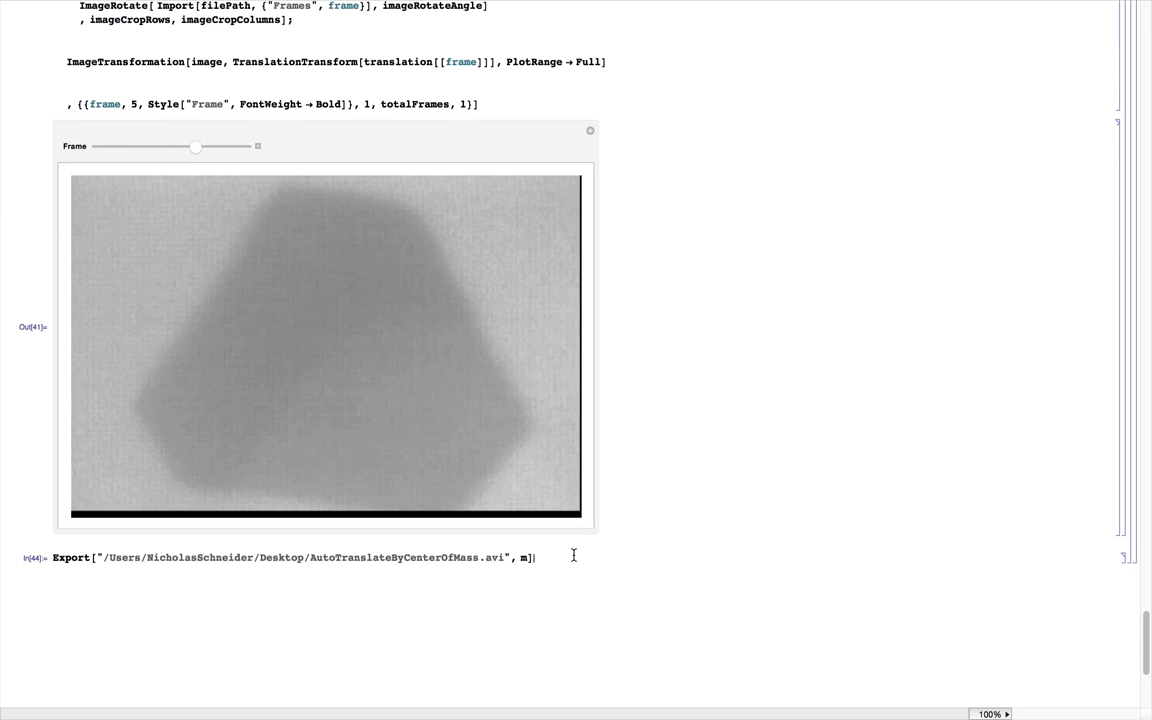